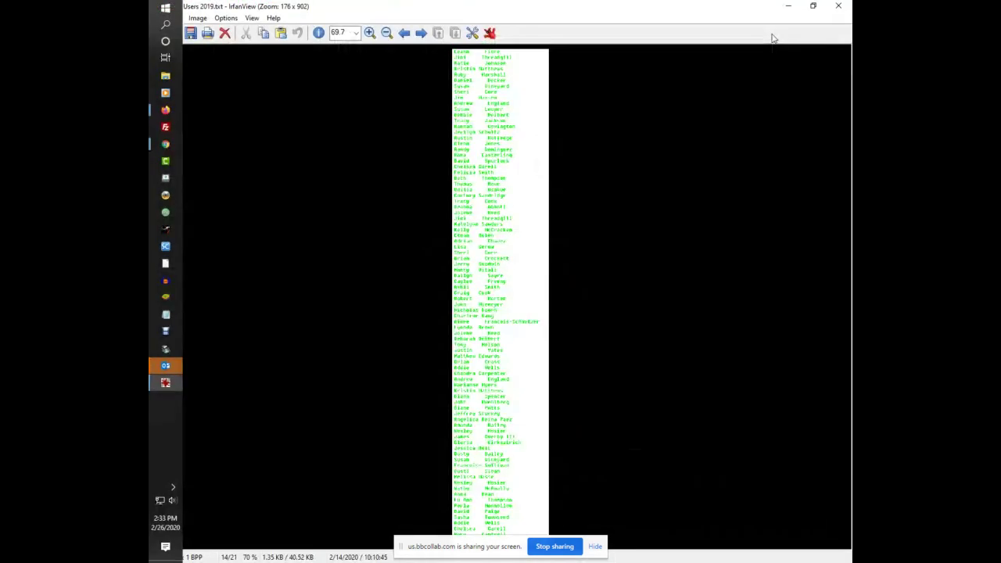
# - Close the IrfanView window showing Users 2019.txt
pyautogui.click(837, 6)
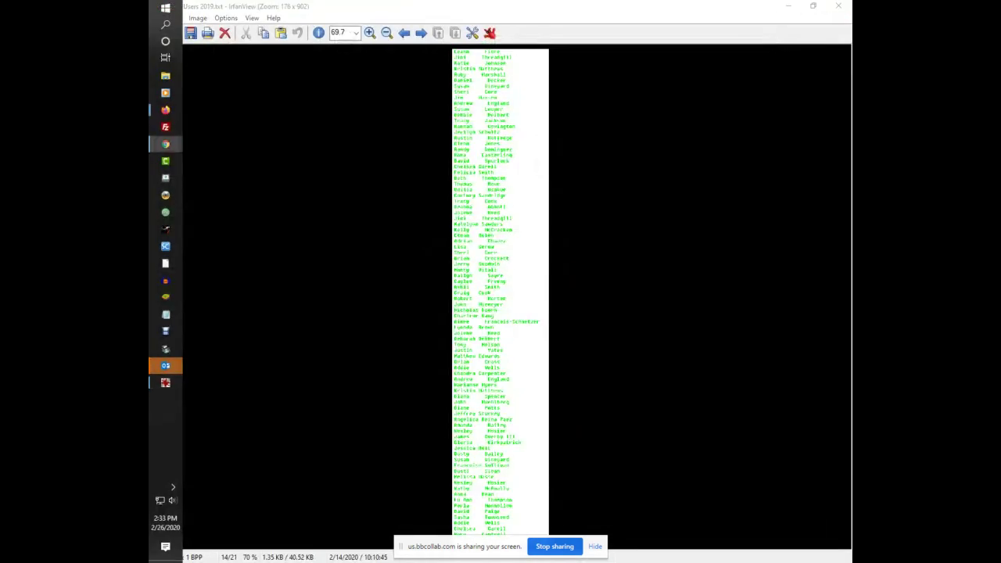
# - Close the image viewer, dismiss the Outlook meeting reminder, and go to Blackboard's Tools page
pyautogui.click(833, 6)
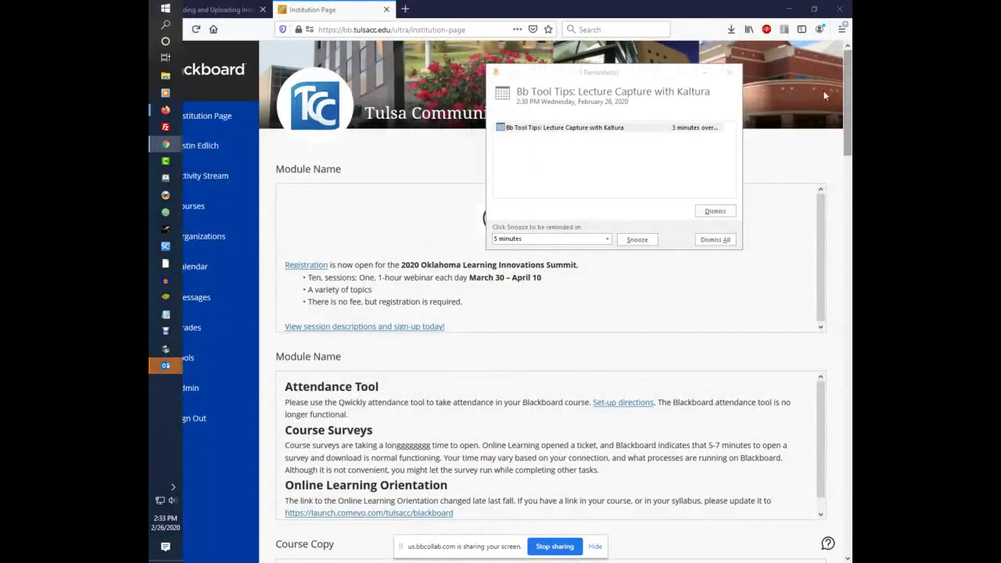
pyautogui.click(723, 74)
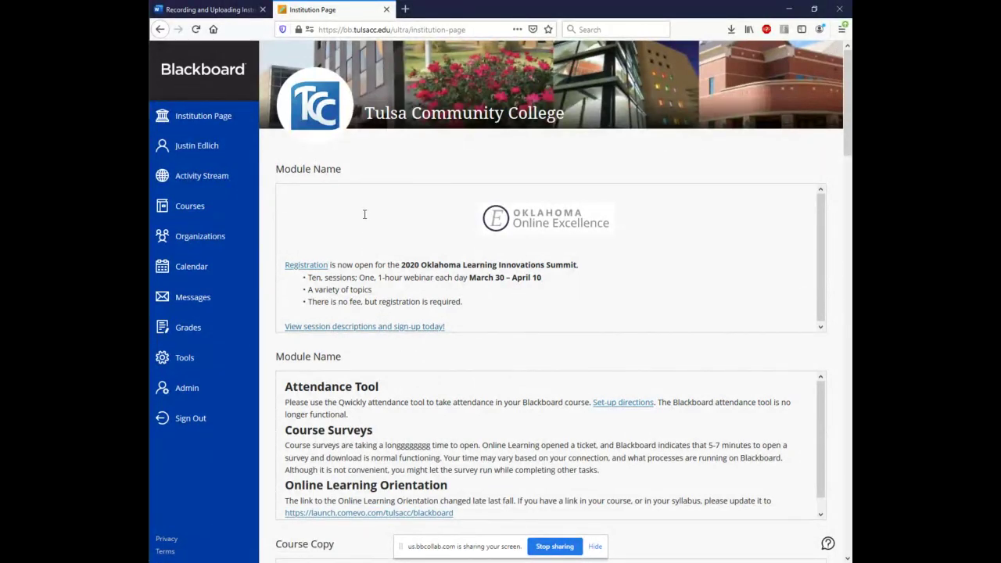
pyautogui.click(187, 357)
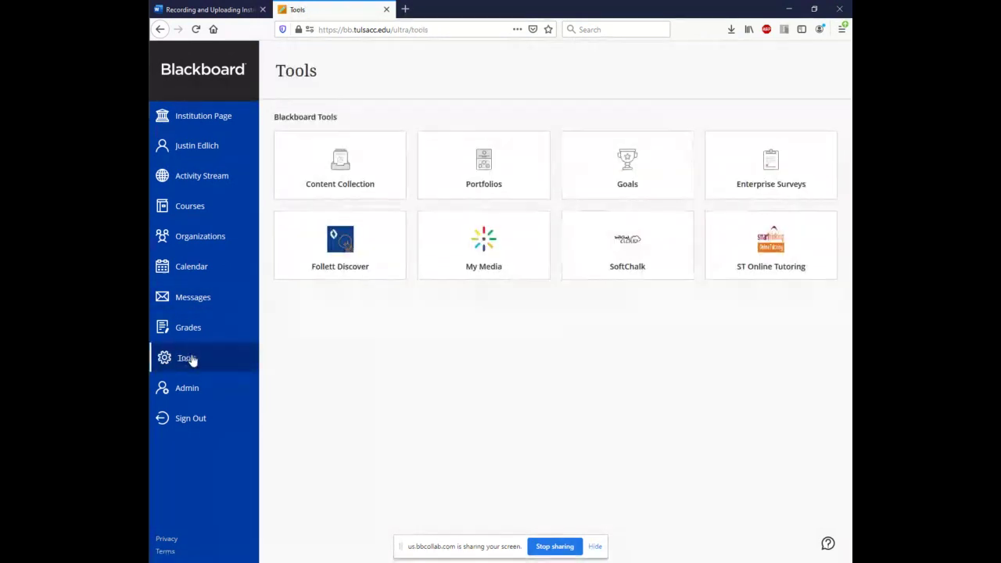
# - In My Media, choose Add New > Kaltura Capture to start a new recording
pyautogui.click(479, 249)
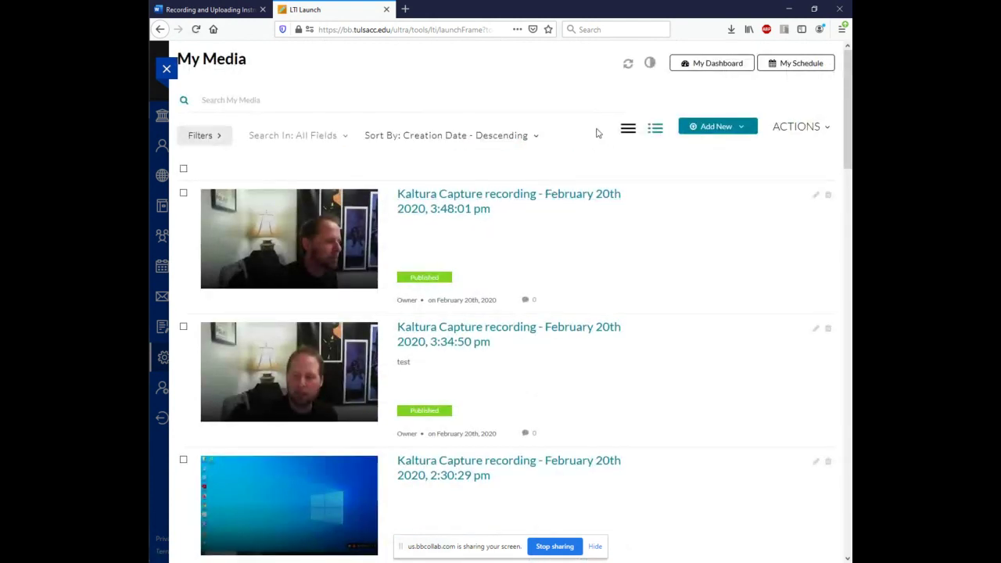
pyautogui.click(716, 128)
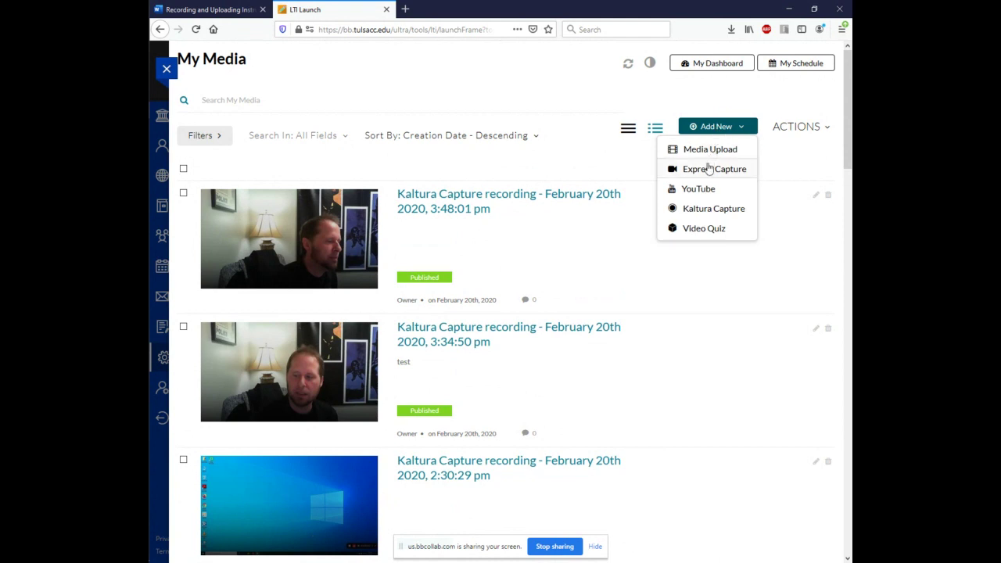
pyautogui.click(707, 211)
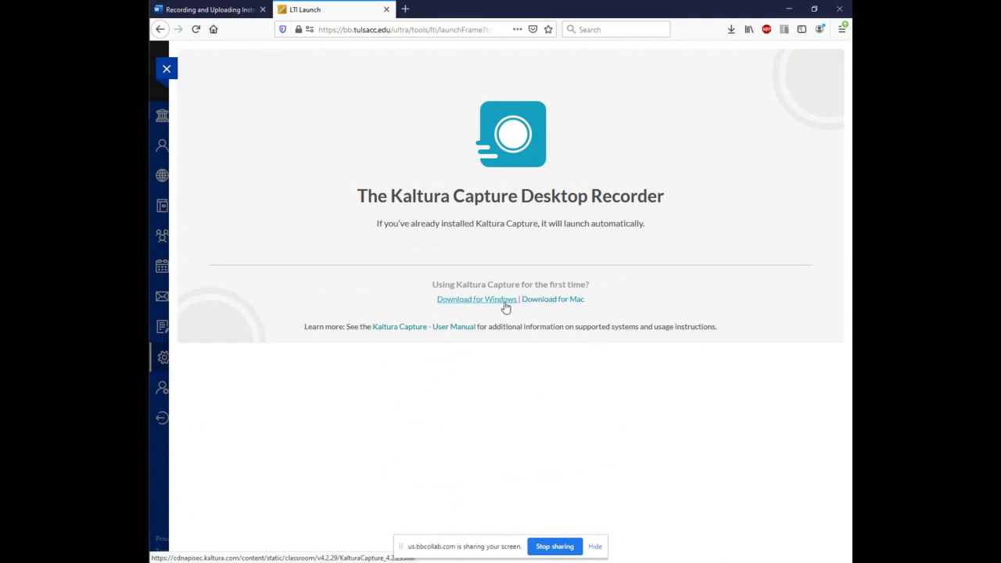
# - Download the Windows Kaltura Capture .msi installer and run it
pyautogui.click(504, 304)
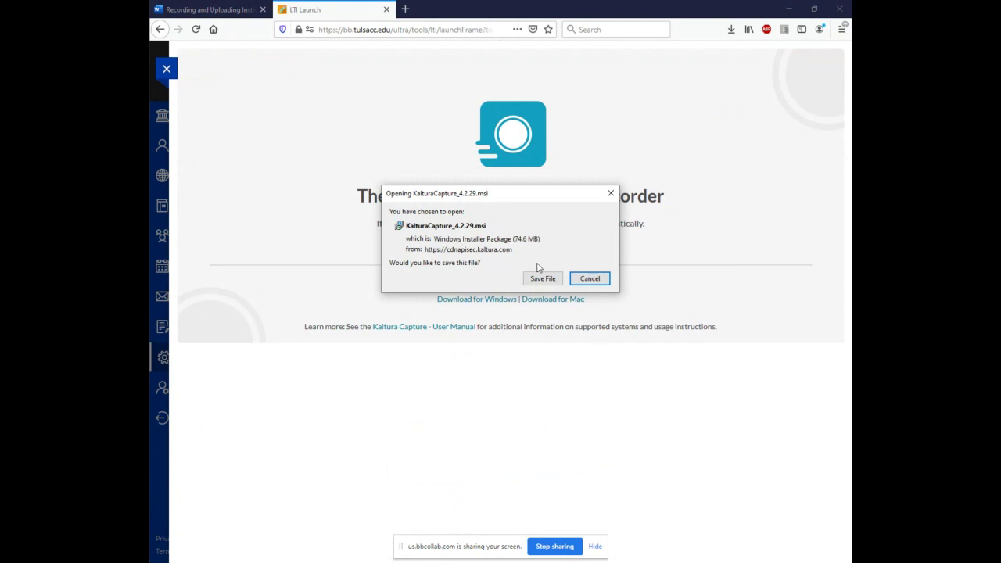
pyautogui.click(540, 283)
pyautogui.click(541, 283)
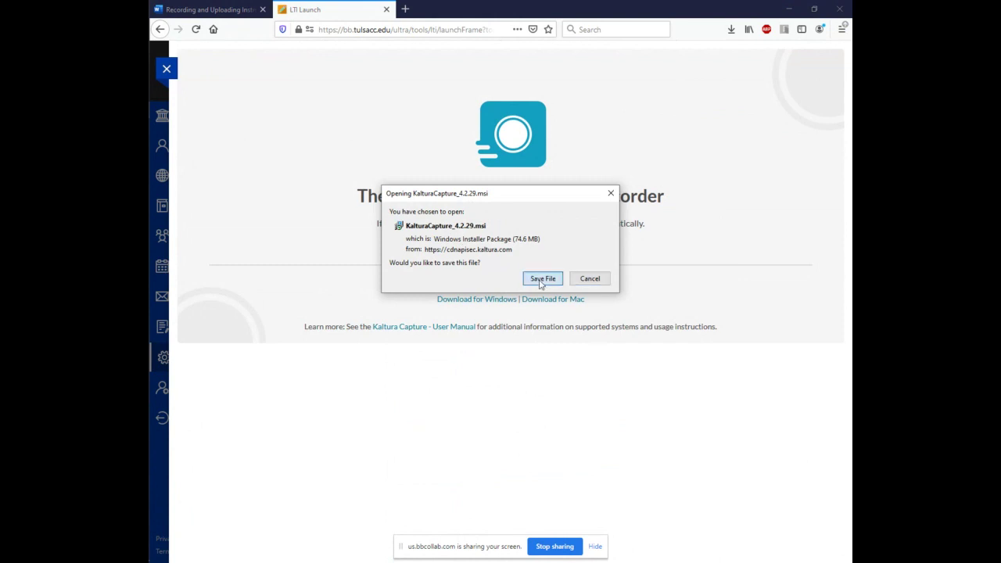
pyautogui.click(540, 283)
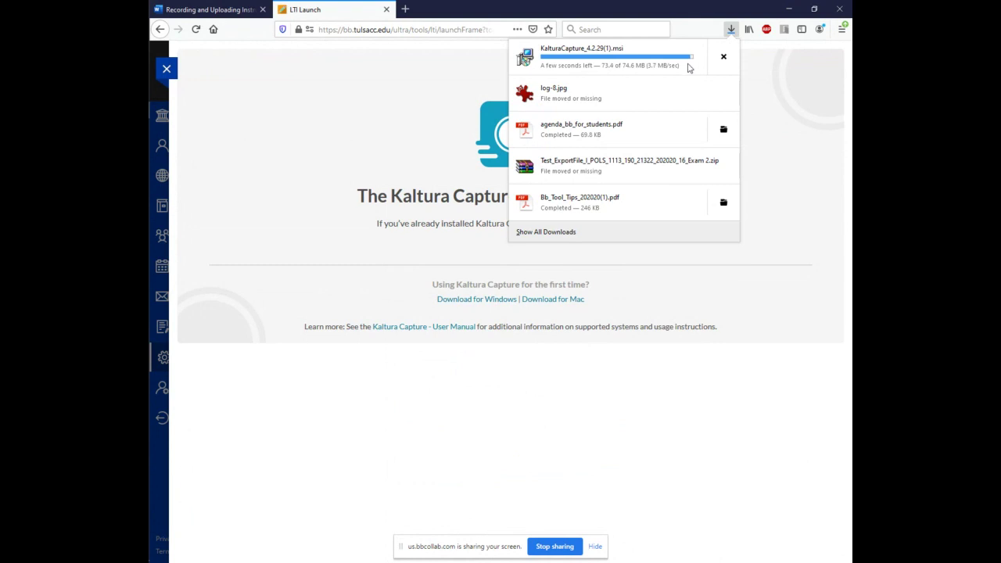
pyautogui.click(652, 63)
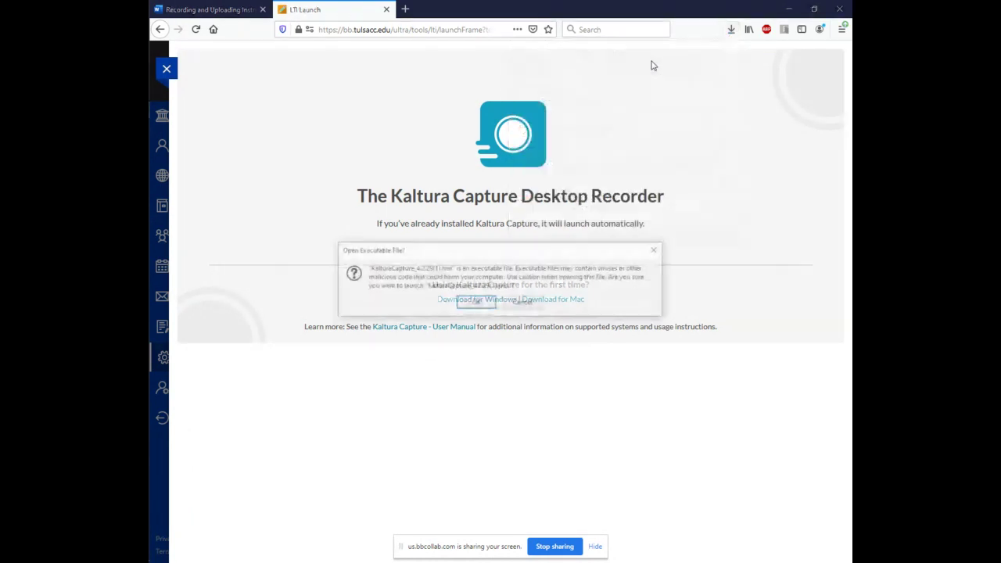
pyautogui.click(476, 304)
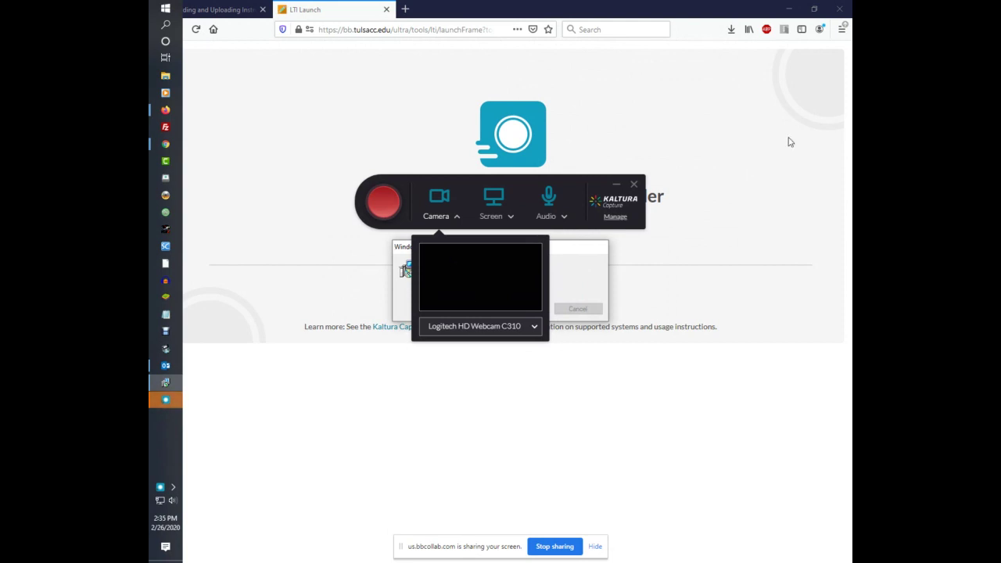
# - Close the Kaltura Capture recorder and the My Media launch panel
pyautogui.click(633, 184)
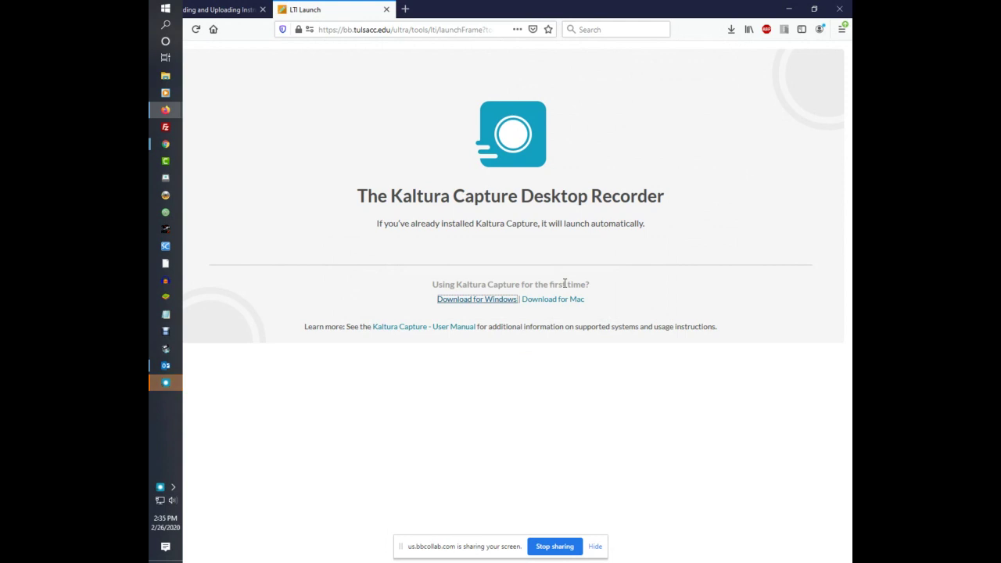
pyautogui.click(428, 260)
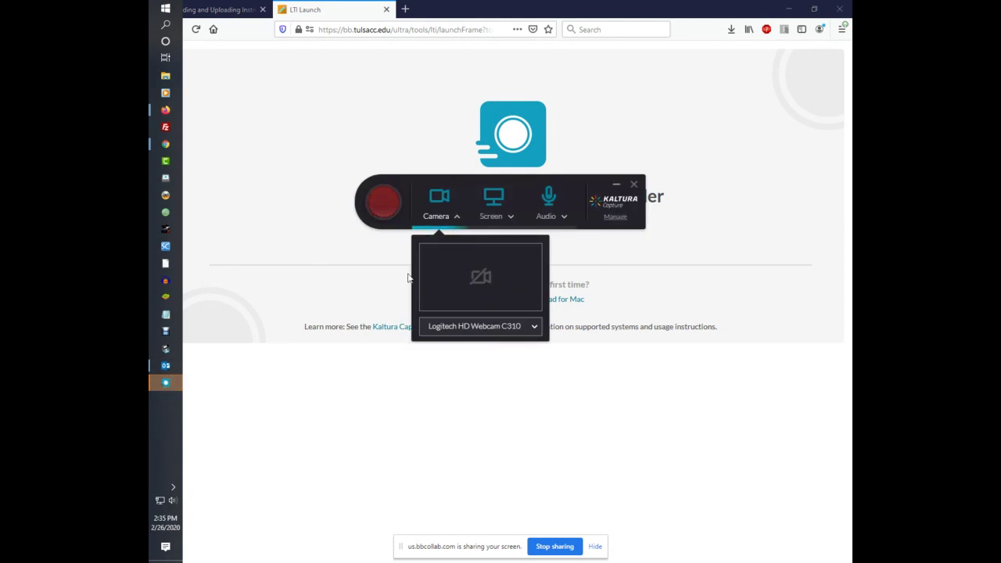
pyautogui.click(616, 187)
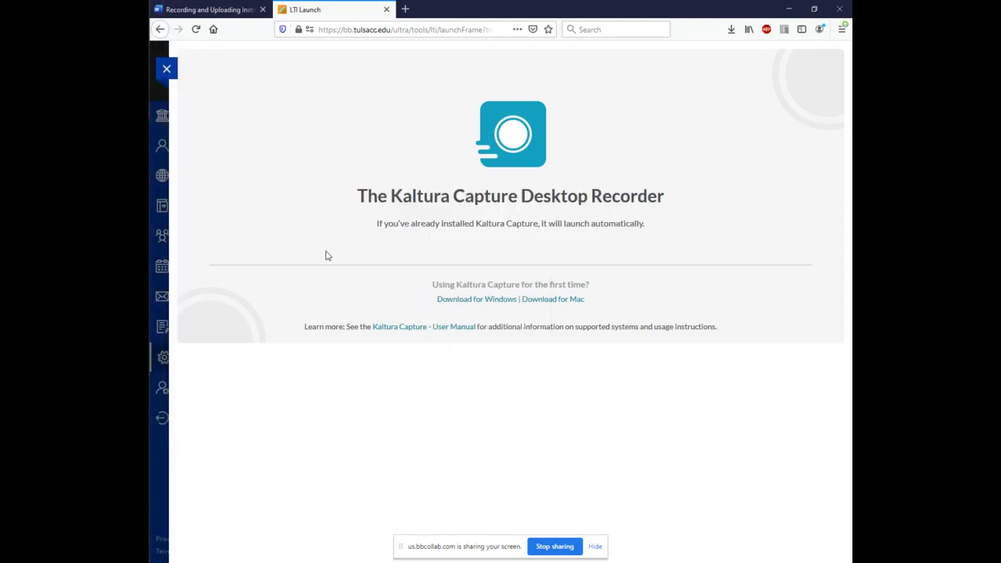
pyautogui.click(166, 68)
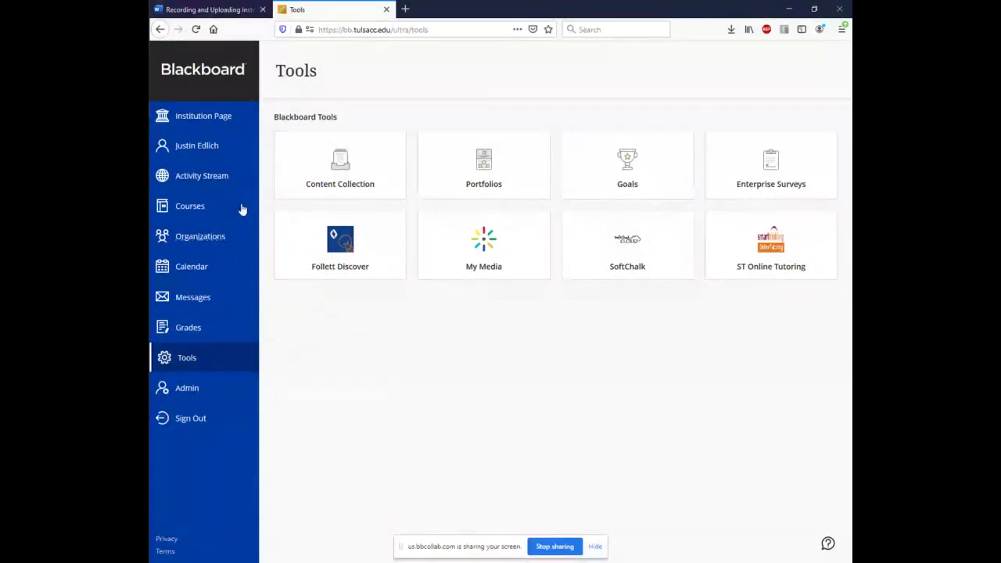
# - Go from Institution Page to Tools > My Media and launch Kaltura Capture again
pyautogui.click(225, 122)
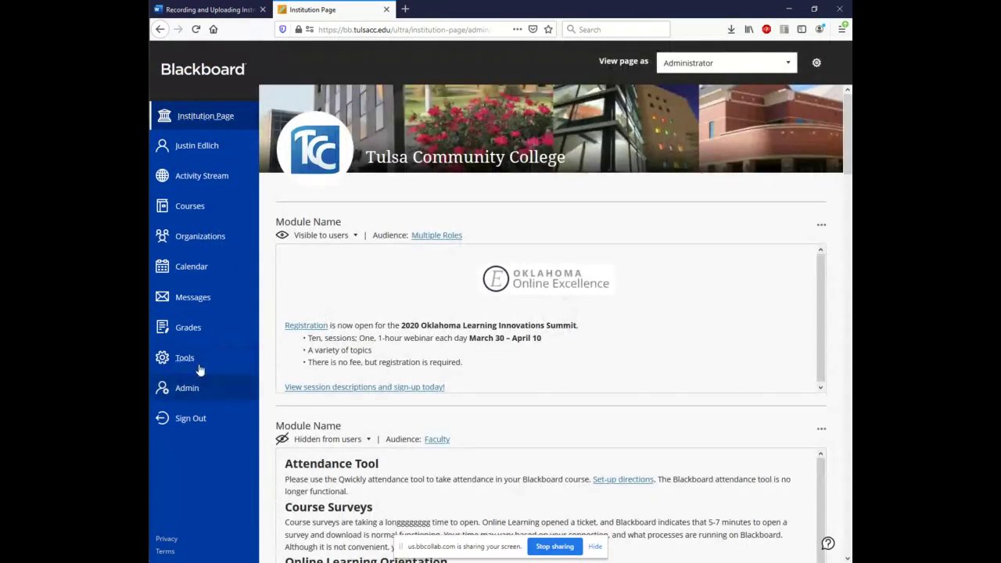
pyautogui.click(188, 360)
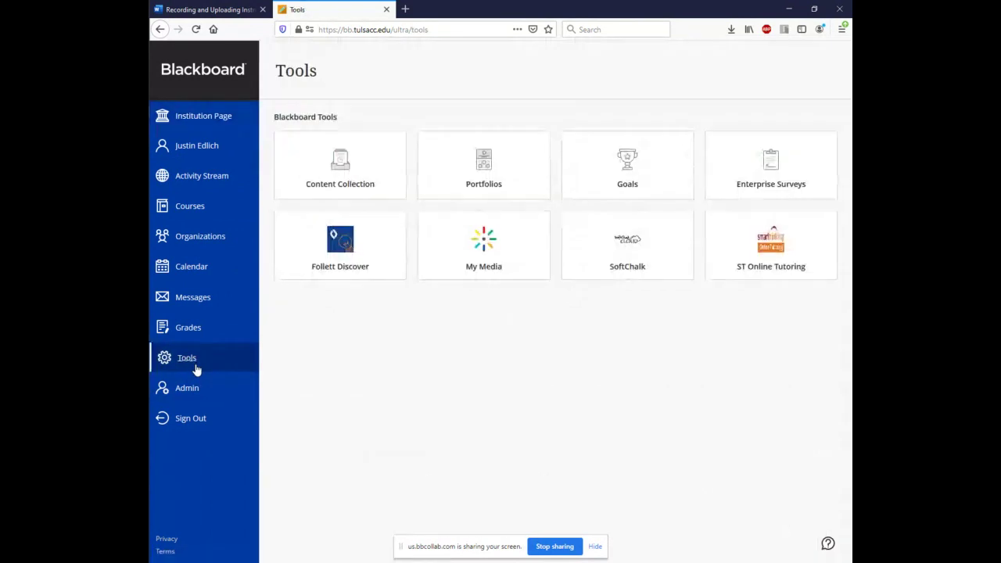
pyautogui.click(493, 247)
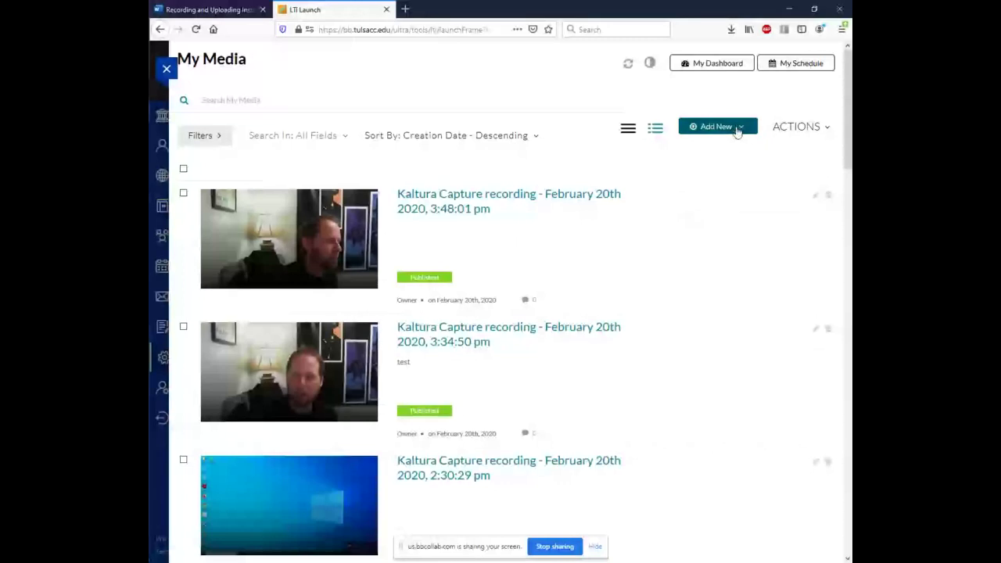
pyautogui.click(739, 132)
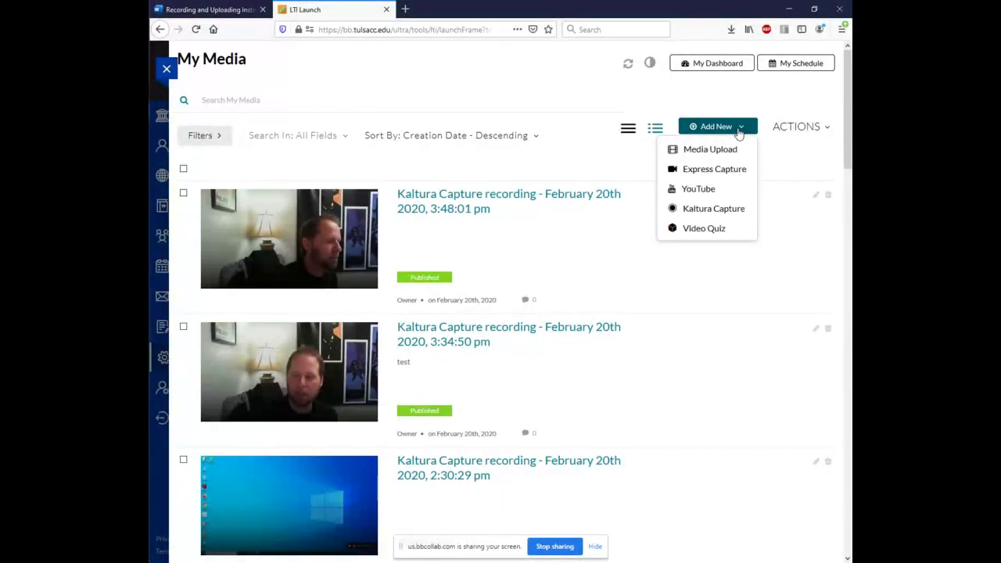
pyautogui.click(721, 214)
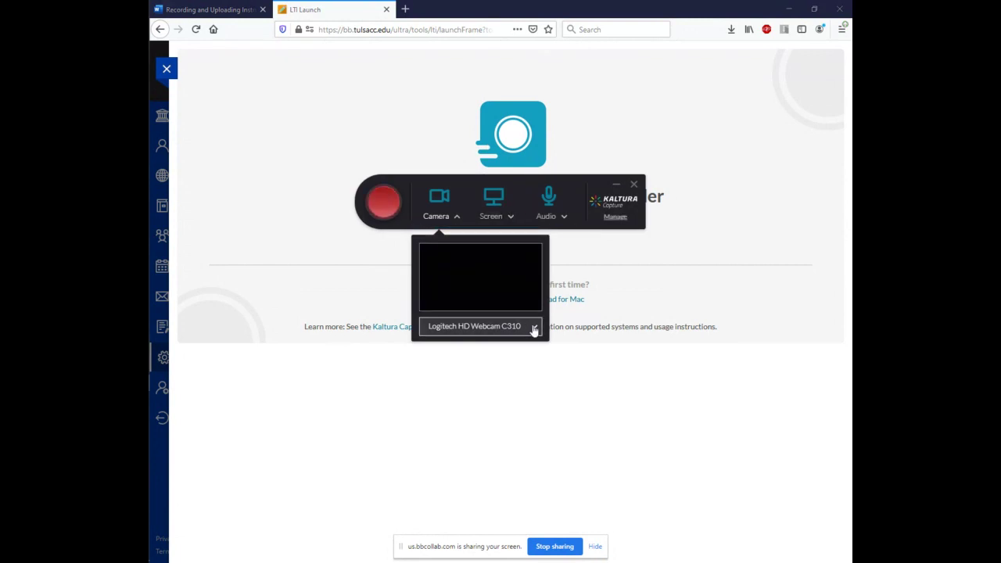
# - Keep the HD Webcam C310 microphone and record the first Generic PnP Monitor
pyautogui.click(559, 222)
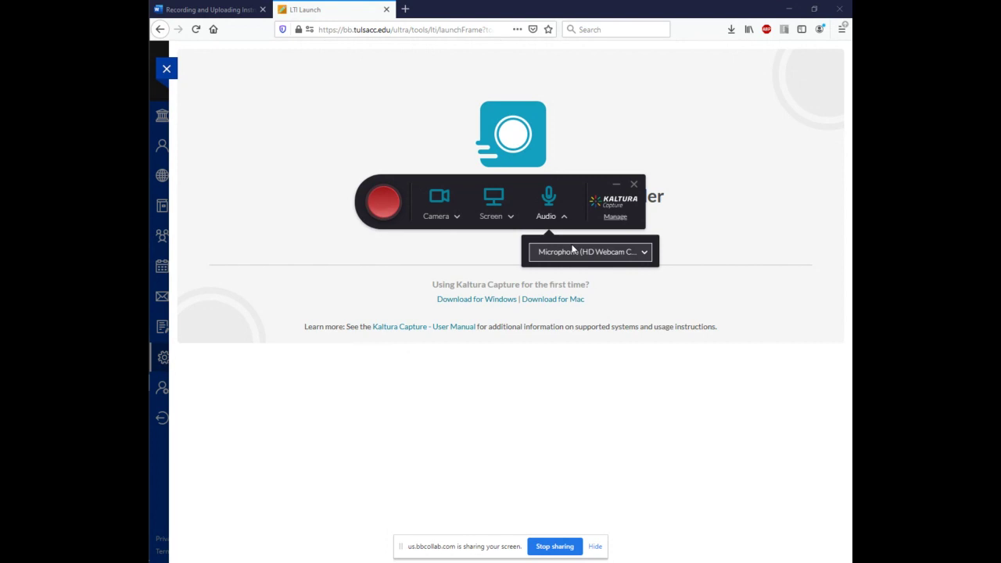
pyautogui.click(564, 255)
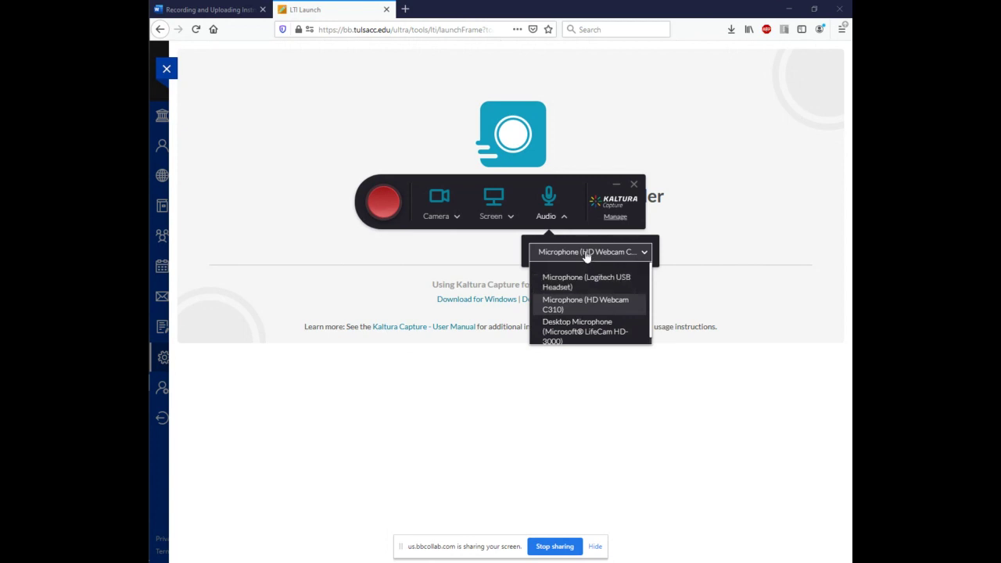
pyautogui.click(587, 255)
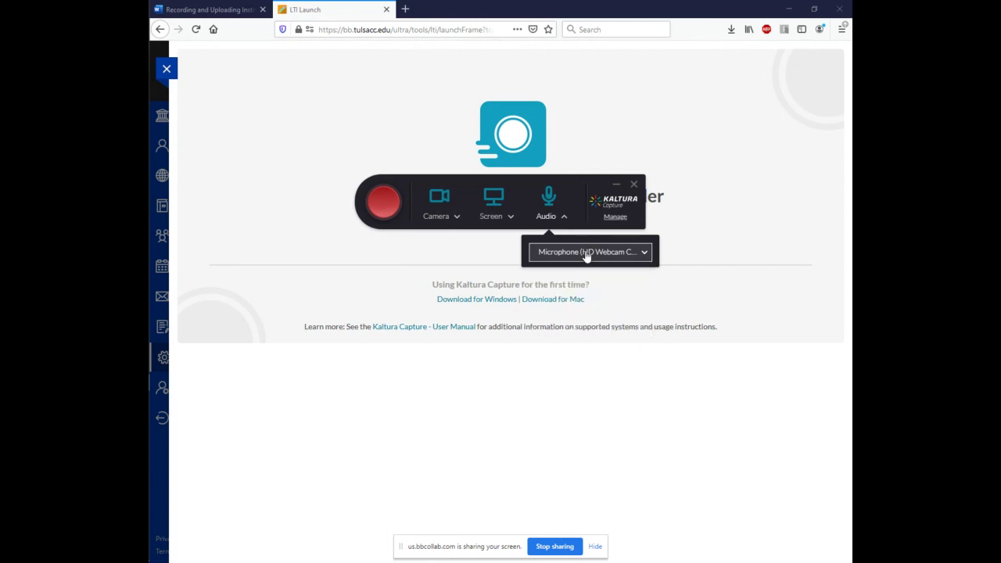
pyautogui.click(508, 218)
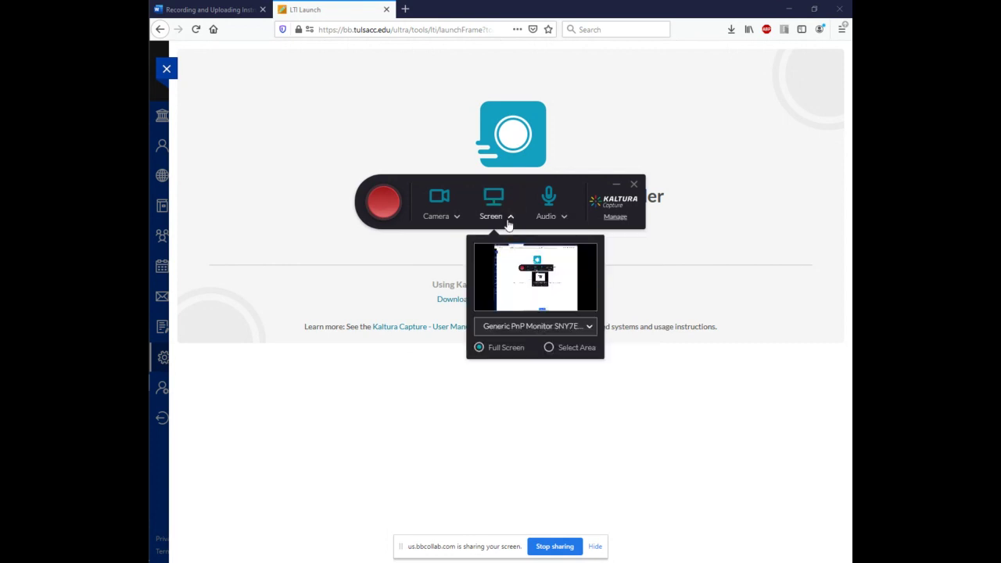
pyautogui.click(555, 330)
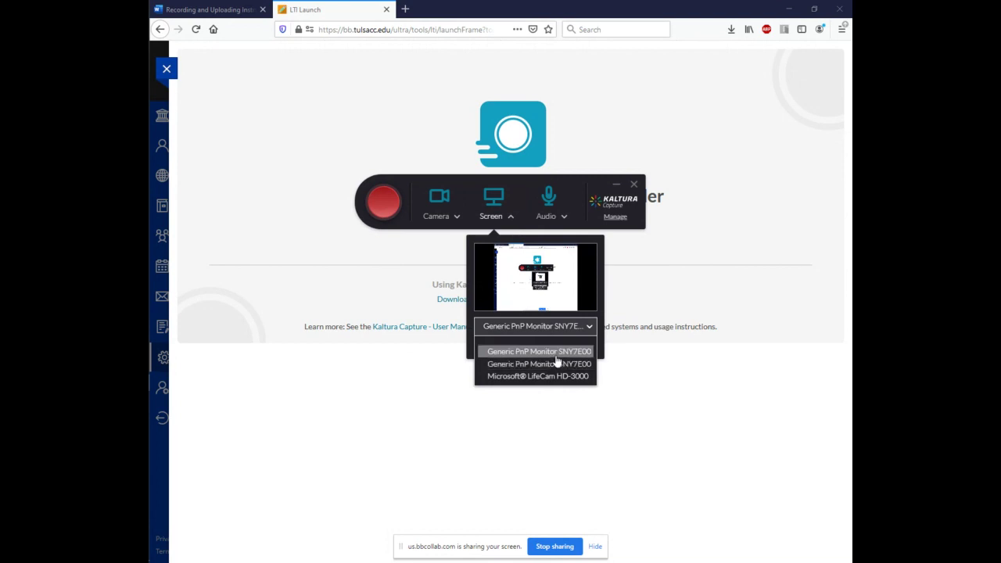
pyautogui.click(554, 353)
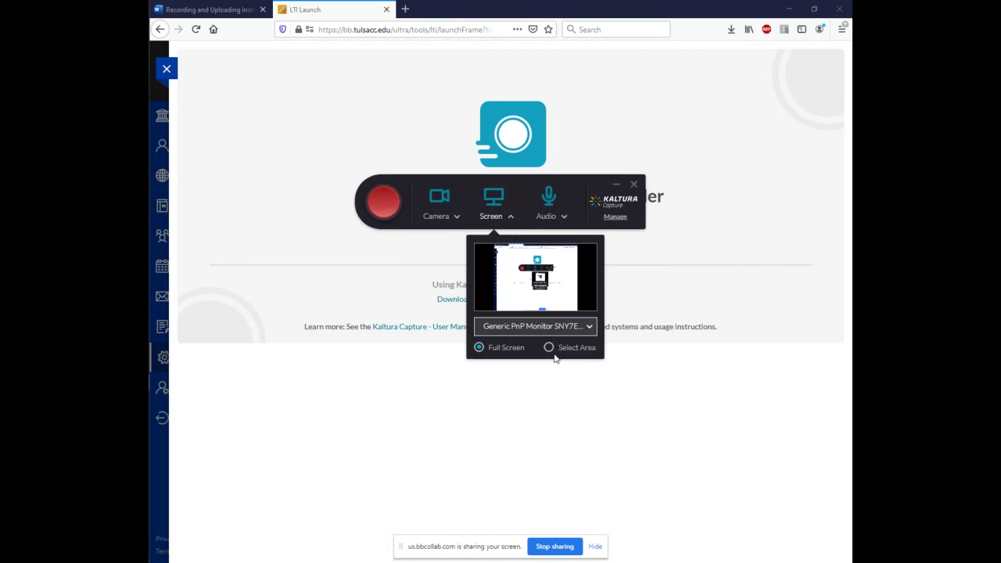
# - Select Microsoft LifeCam HD-3000 as the recording camera
pyautogui.click(441, 216)
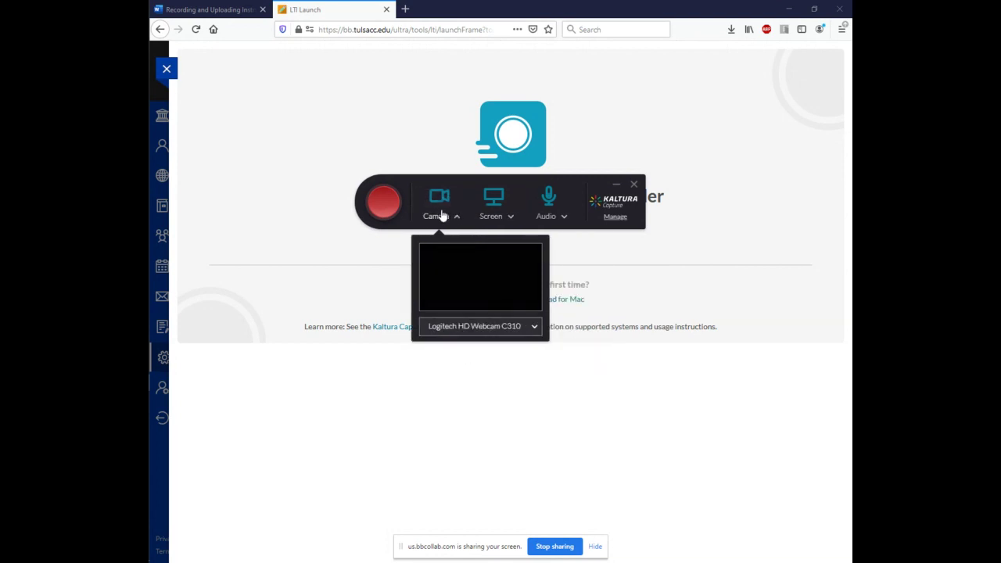
pyautogui.click(483, 327)
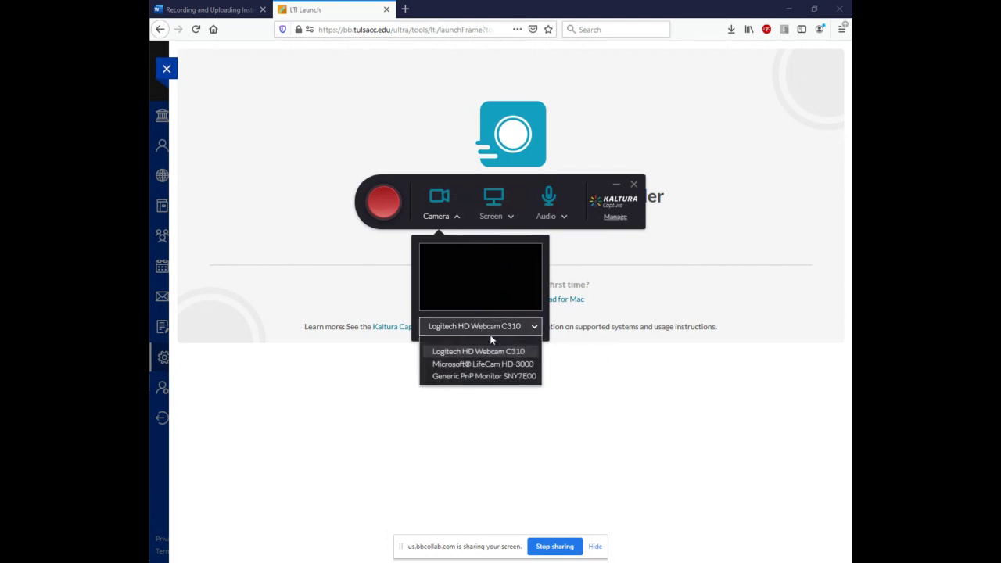
pyautogui.click(503, 364)
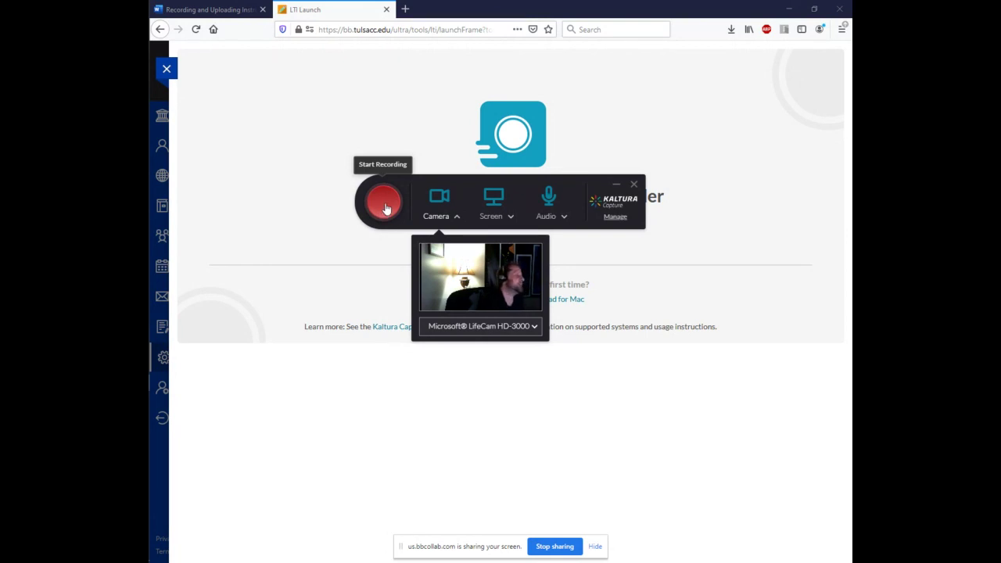
# - Start the screen recording and close the LTI launch panel to return to Tools
pyautogui.click(383, 205)
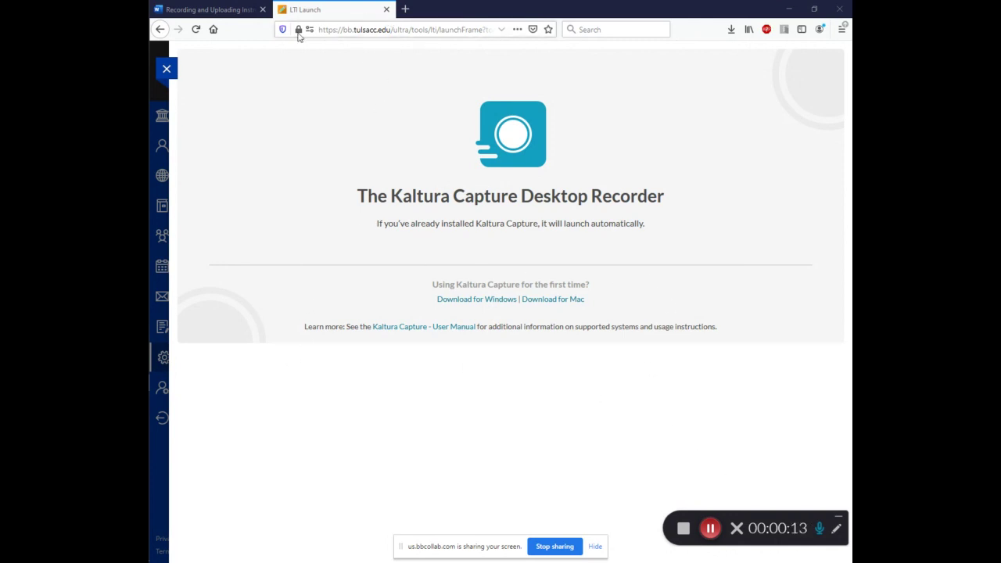
pyautogui.click(166, 69)
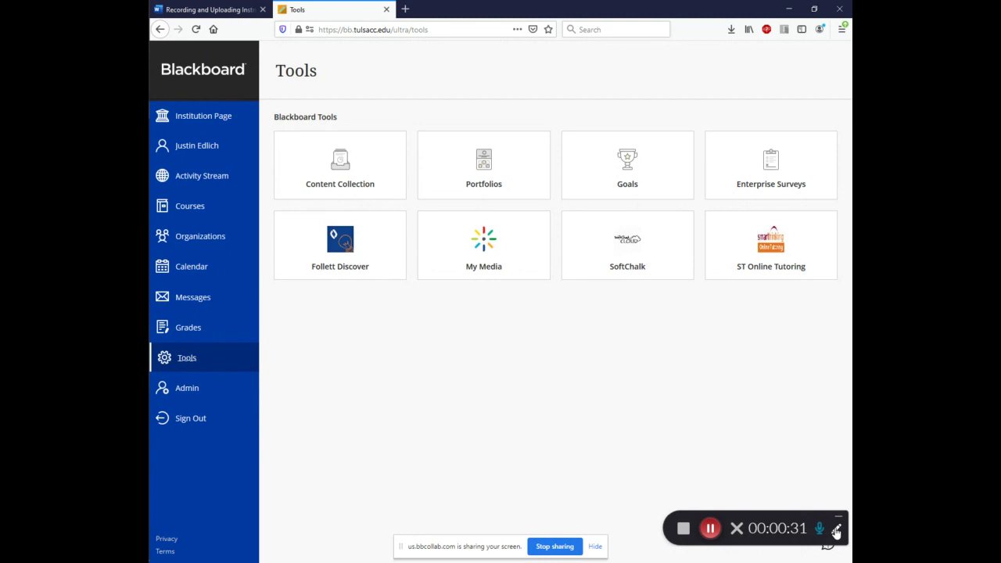
# - Draw a red freehand circle around the Goals card, then erase it with the trash icon
pyautogui.click(836, 530)
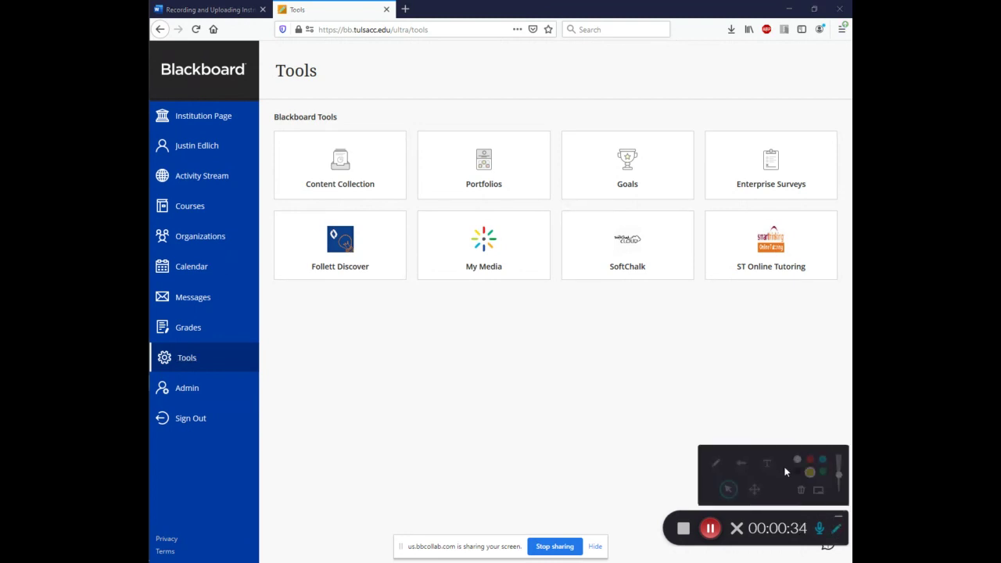
pyautogui.click(716, 464)
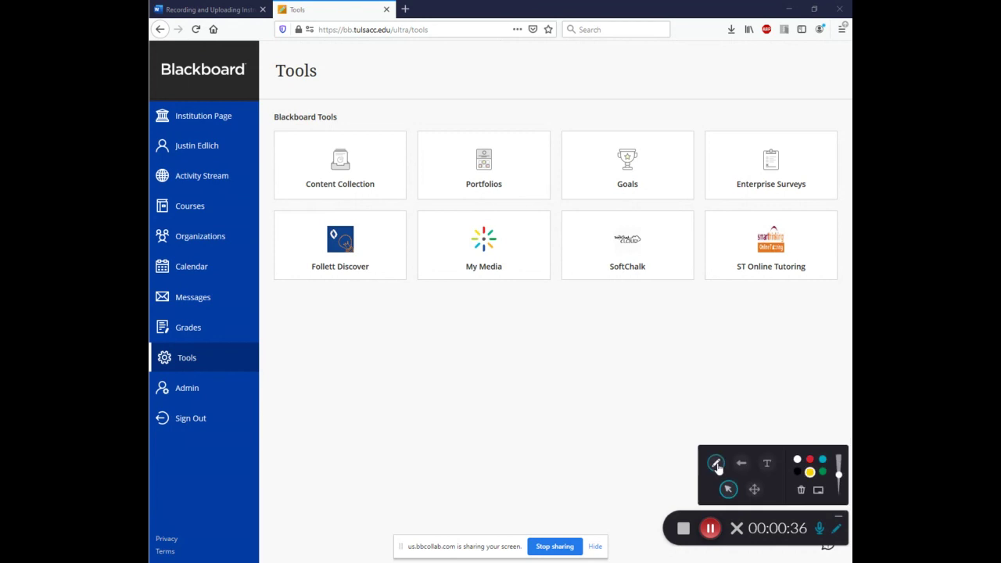
pyautogui.click(810, 459)
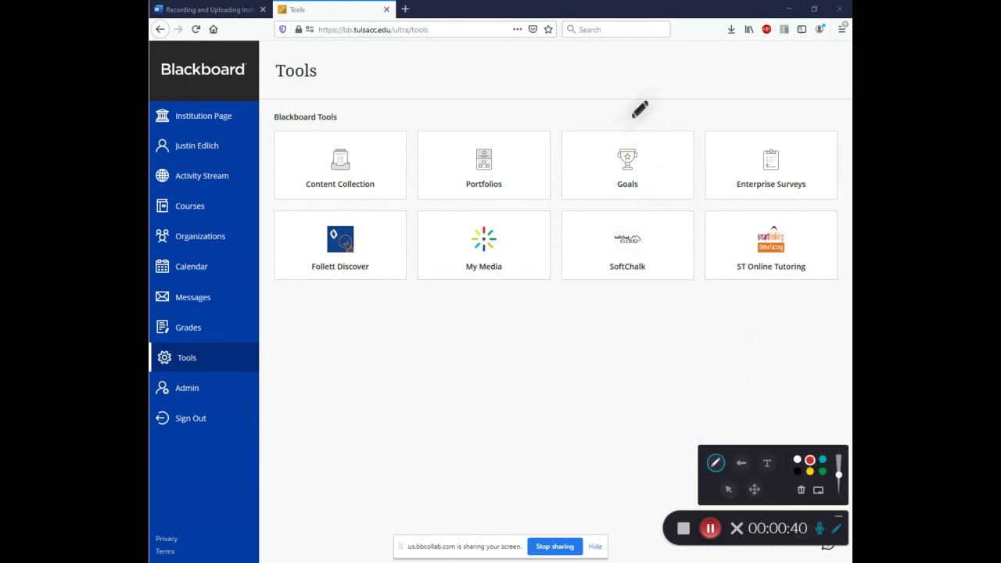
pyautogui.moveTo(629, 99)
pyautogui.mouseDown()
pyautogui.moveTo(531, 127)
pyautogui.moveTo(564, 170)
pyautogui.moveTo(609, 189)
pyautogui.moveTo(674, 184)
pyautogui.moveTo(689, 133)
pyautogui.moveTo(652, 87)
pyautogui.moveTo(612, 112)
pyautogui.mouseUp()
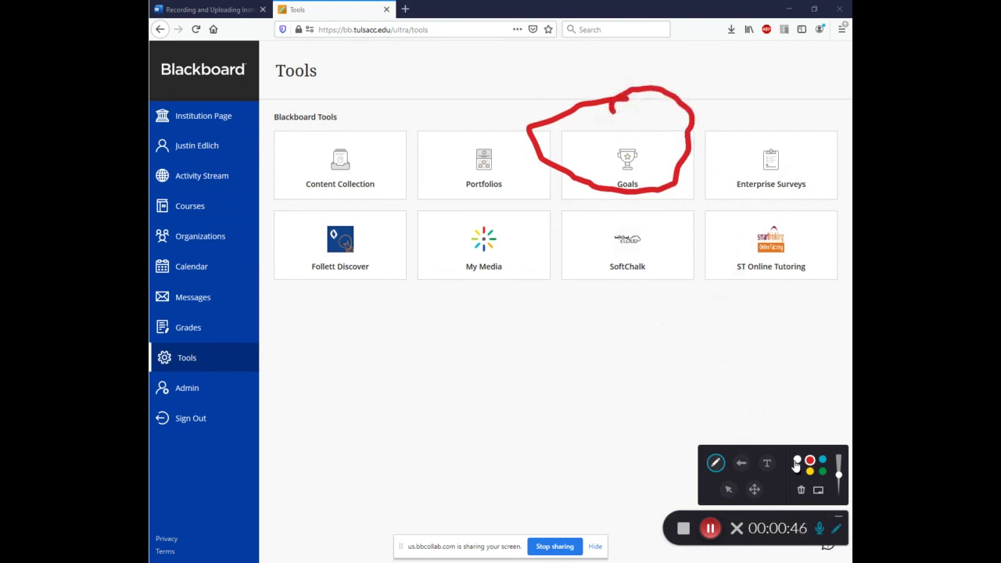
pyautogui.click(766, 463)
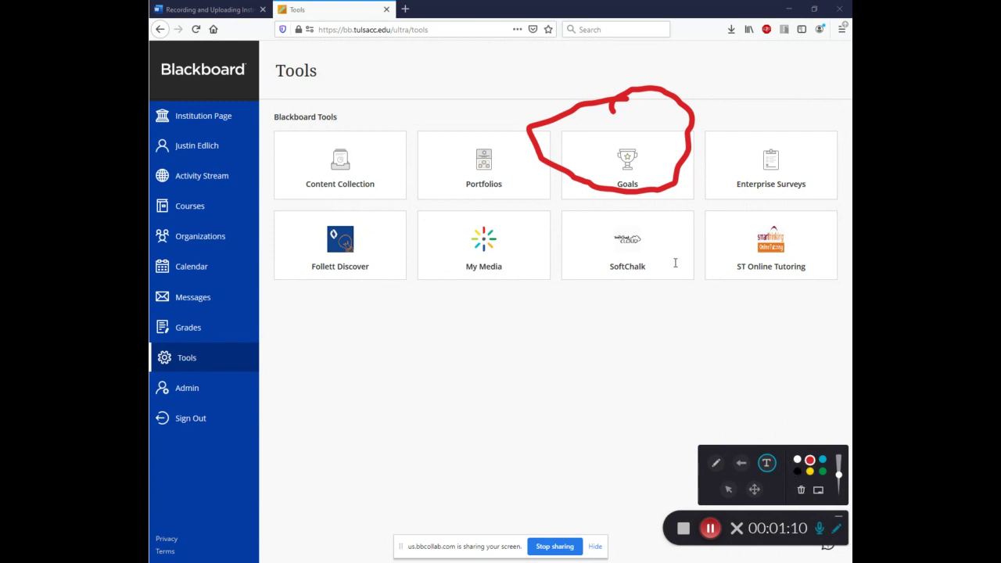
pyautogui.click(801, 491)
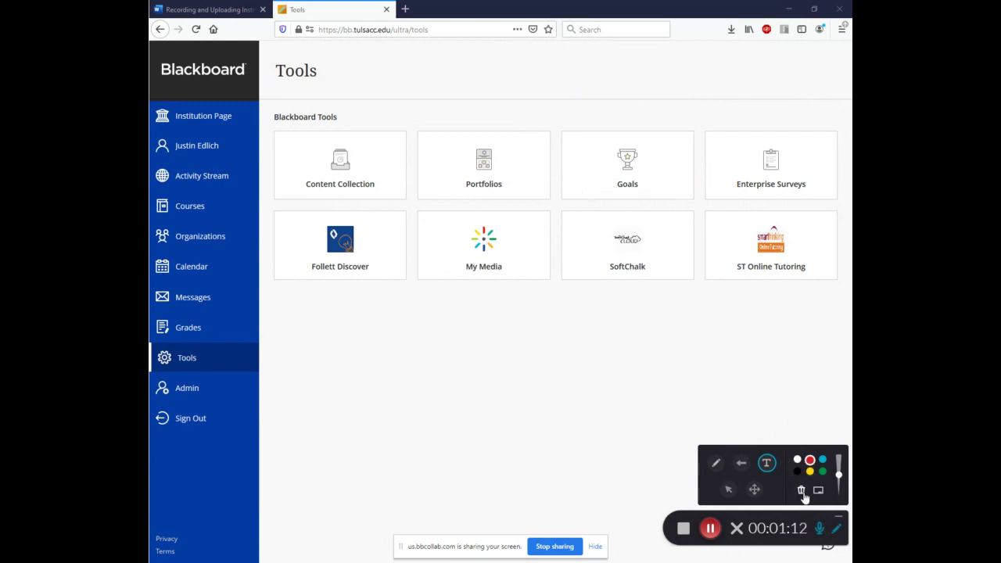
# - Pause and resume the recording, then stop it and confirm with Yes, Stop it
pyautogui.click(708, 528)
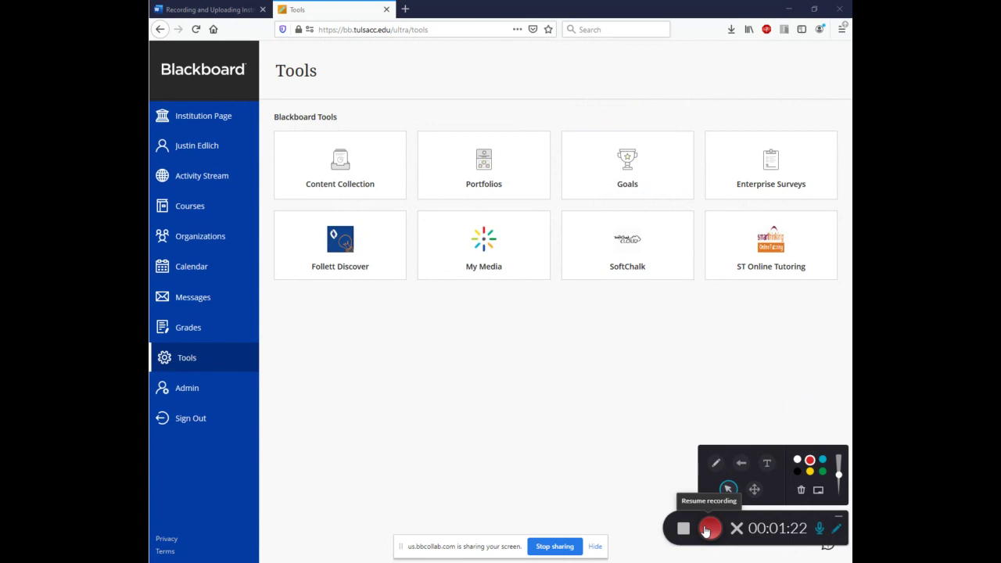
pyautogui.click(706, 530)
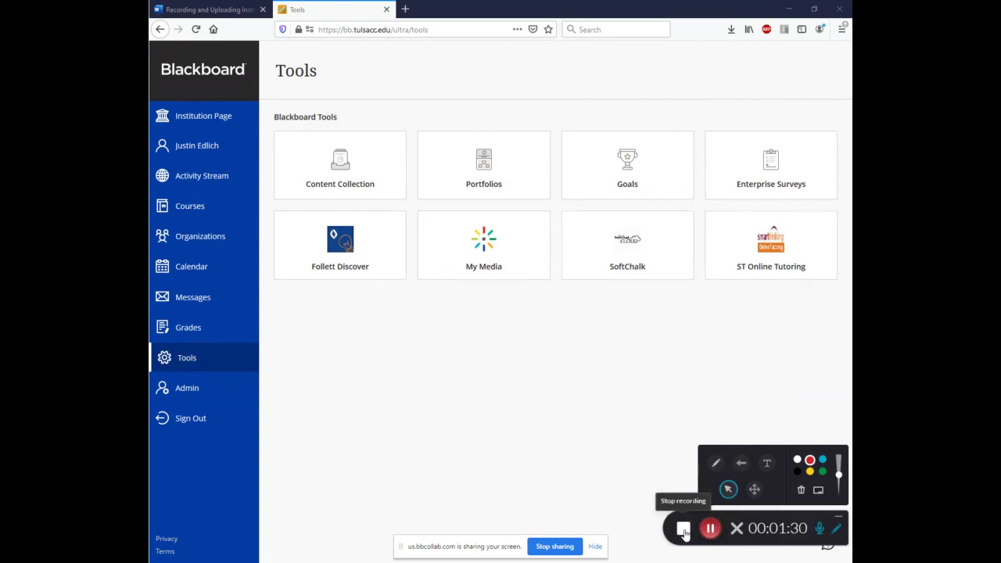
pyautogui.click(684, 530)
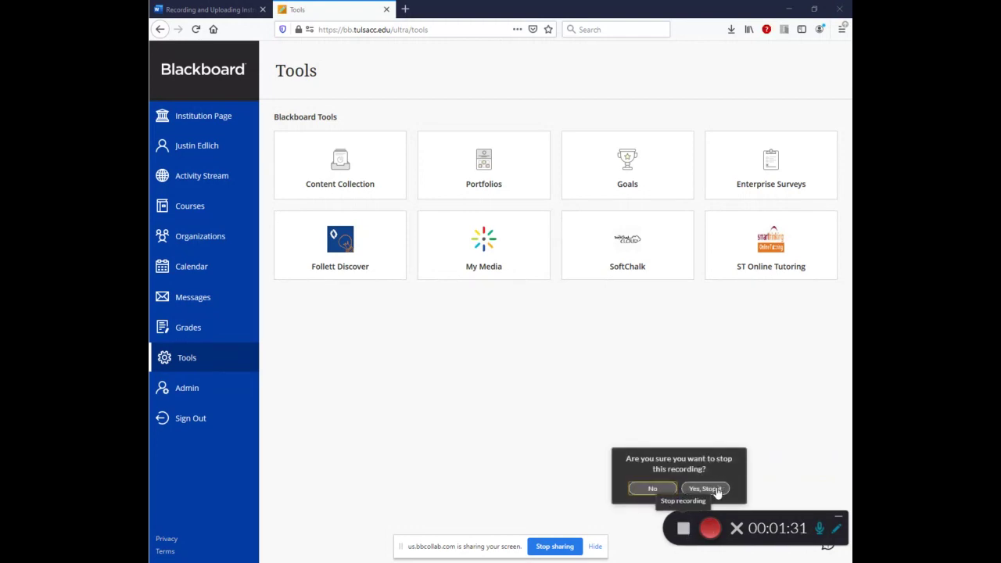
pyautogui.click(706, 488)
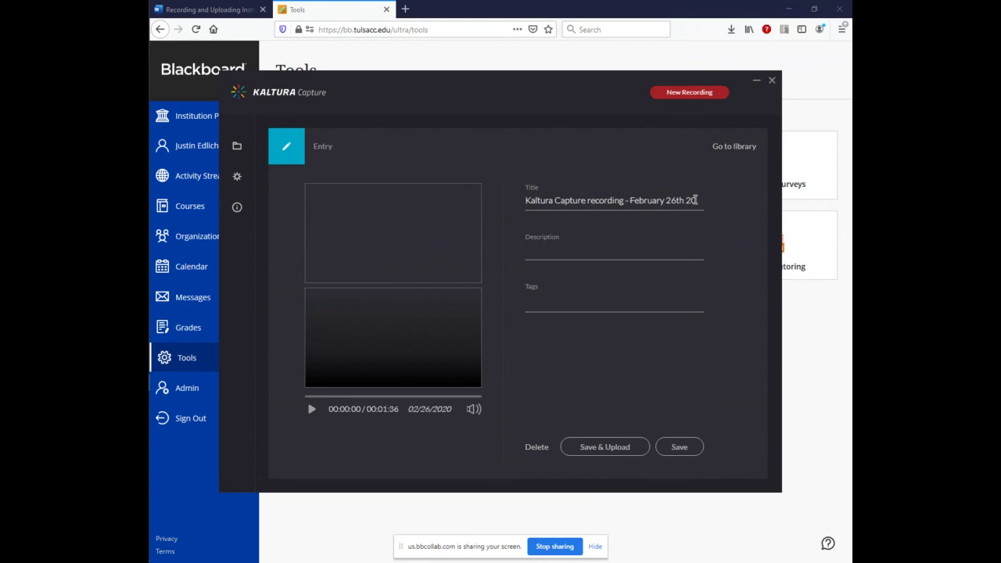
# - Replace the default title with 'Test' and enter 'Test' as the description
pyautogui.moveTo(696, 201); pyautogui.dragTo(386, 212)
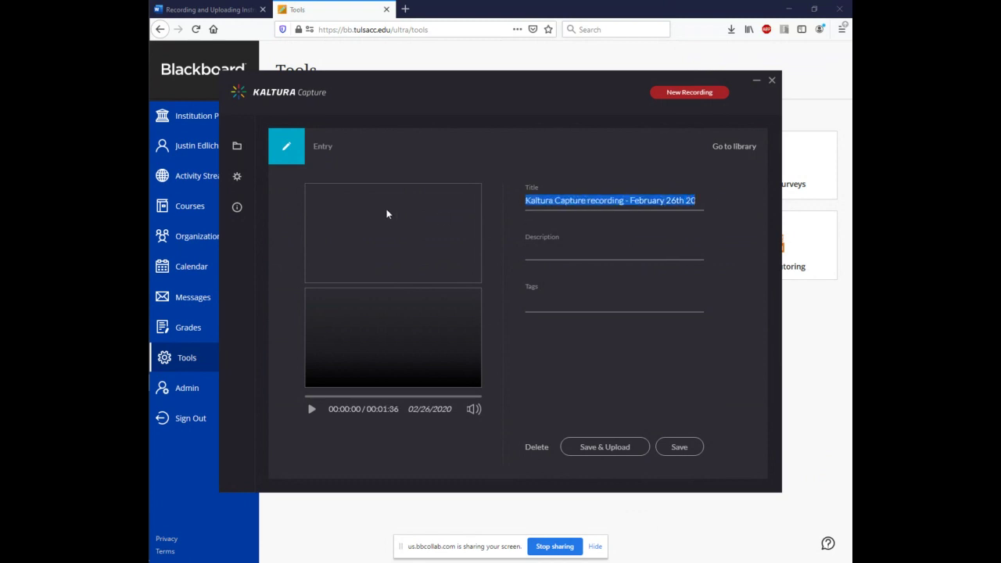
pyautogui.write('Test0, 2:37:26 pm')
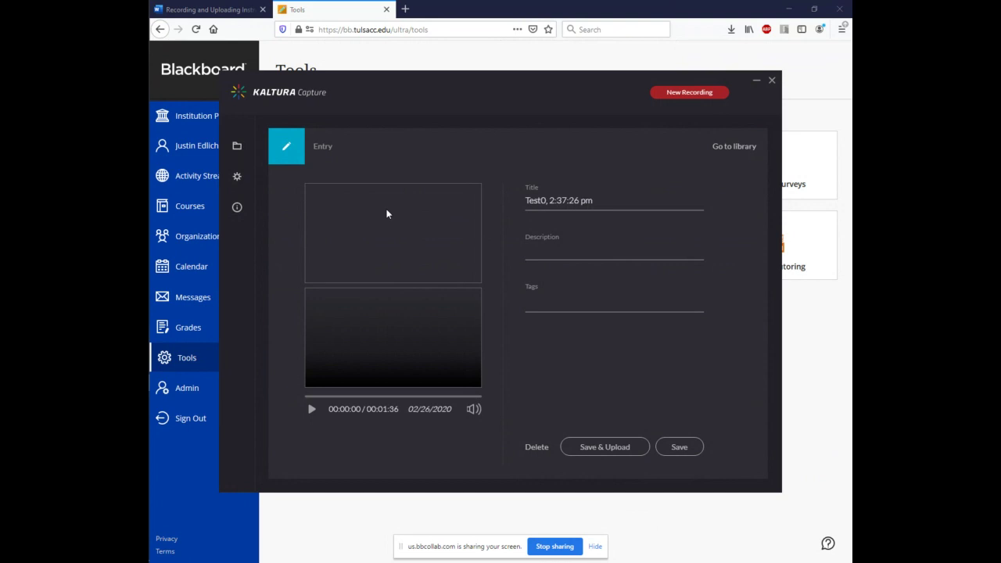
pyautogui.press('Delete')
pyautogui.press('Delete')
pyautogui.press('Delete')
pyautogui.press('Delete')
pyautogui.press('Delete')
pyautogui.press('Delete')
pyautogui.press('Delete')
pyautogui.press('Delete')
pyautogui.press('Delete')
pyautogui.press('Delete')
pyautogui.press('Delete')
pyautogui.press('Delete')
pyautogui.press('Delete')
pyautogui.click(546, 253)
pyautogui.write('Test')
# - Add captionasr as a tag from the suggestion list
pyautogui.click(568, 306)
pyautogui.write('ca')
pyautogui.press('BackSpace')
pyautogui.write('aptio')
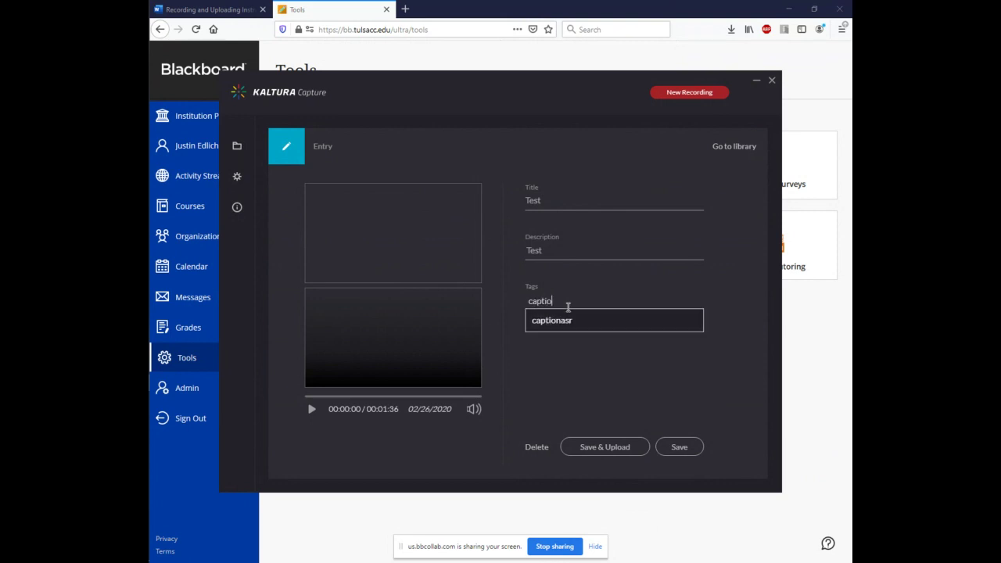
pyautogui.write('nasr')
pyautogui.click(562, 328)
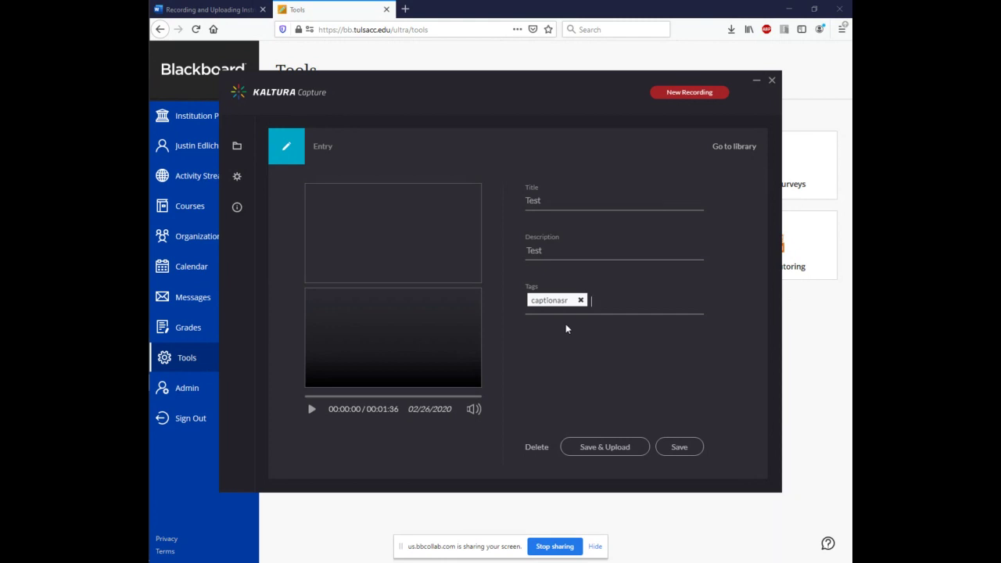
# - Save and upload the Test recording to the library, then close Kaltura Capture
pyautogui.click(598, 449)
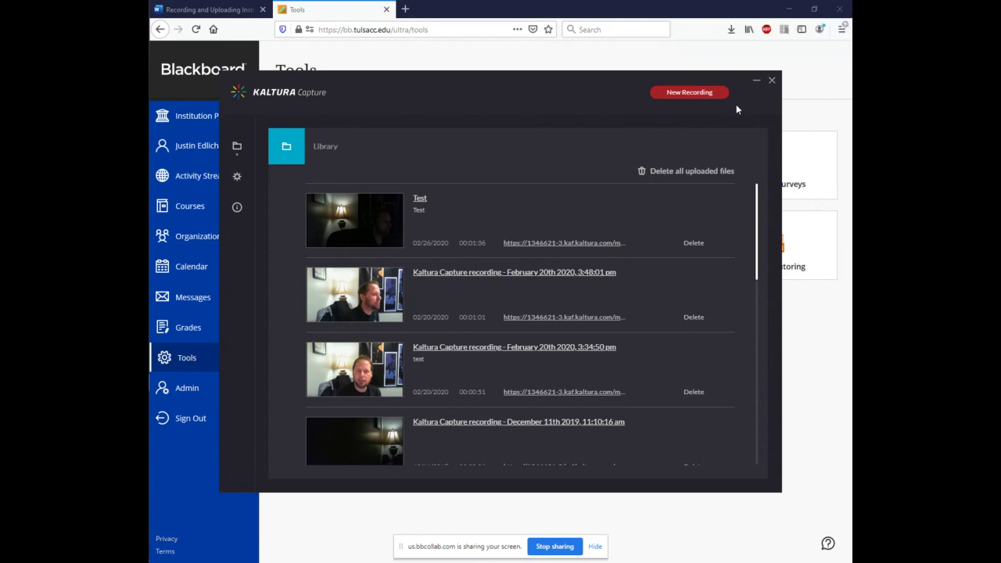
pyautogui.click(771, 82)
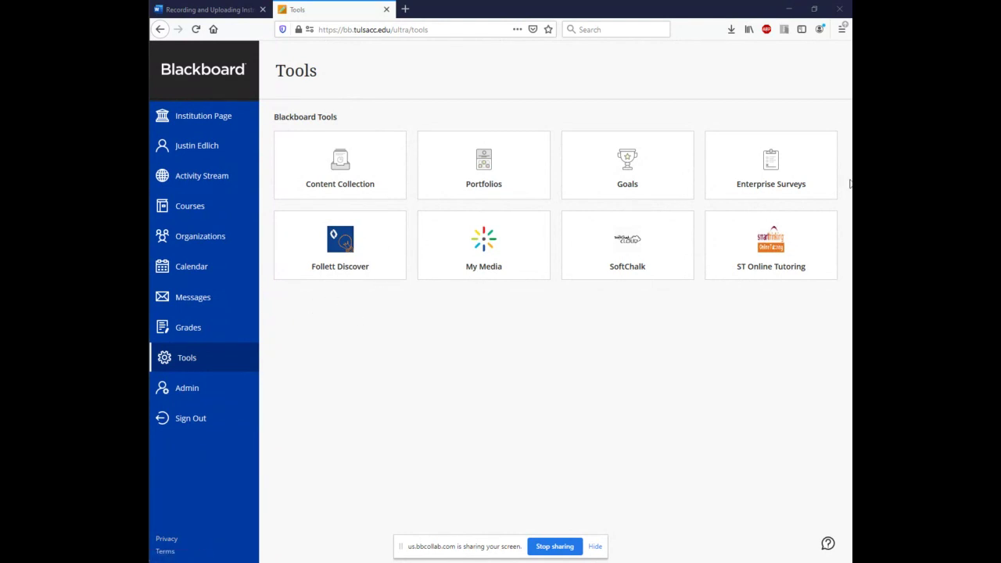
# - From the Institution Page's Courses list, open the Edlich Master Site course
pyautogui.click(202, 116)
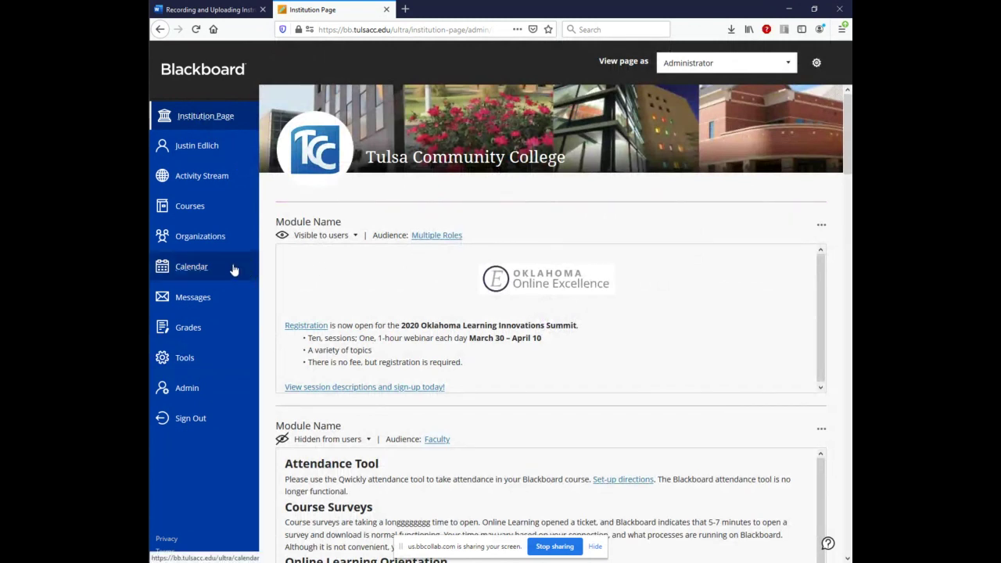
pyautogui.click(182, 213)
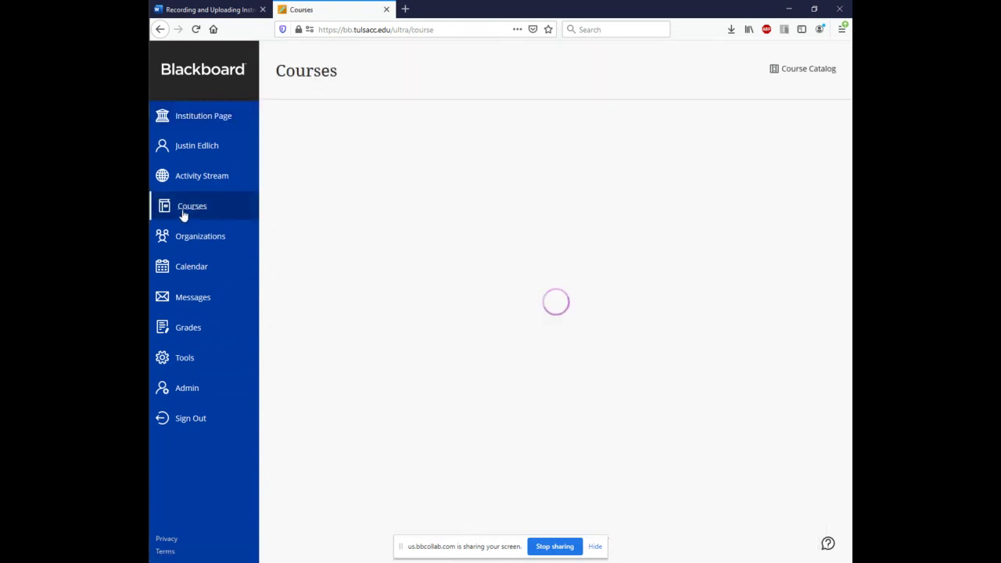
pyautogui.scroll(-3, 323, 287)
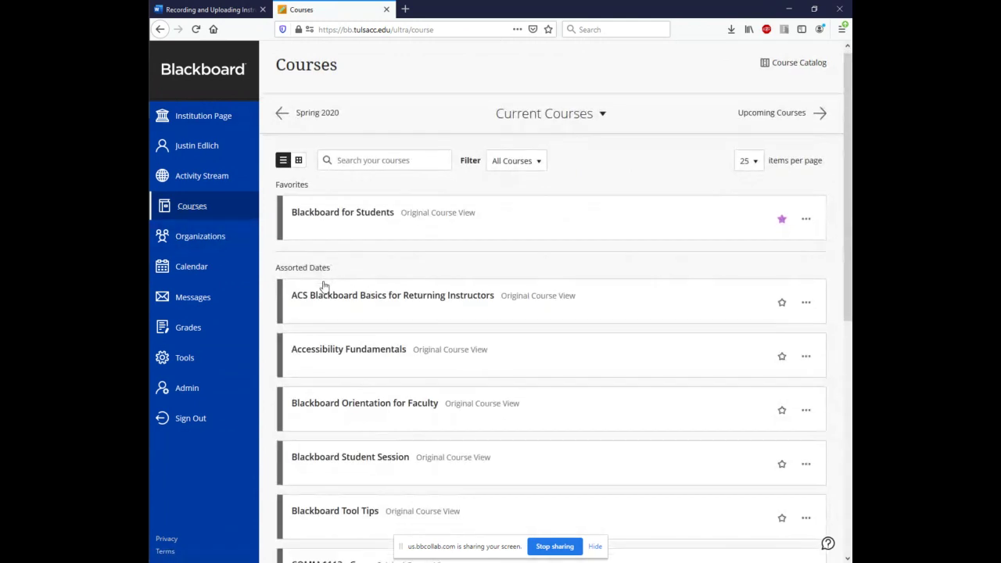
pyautogui.scroll(-1, 324, 287)
pyautogui.click(333, 368)
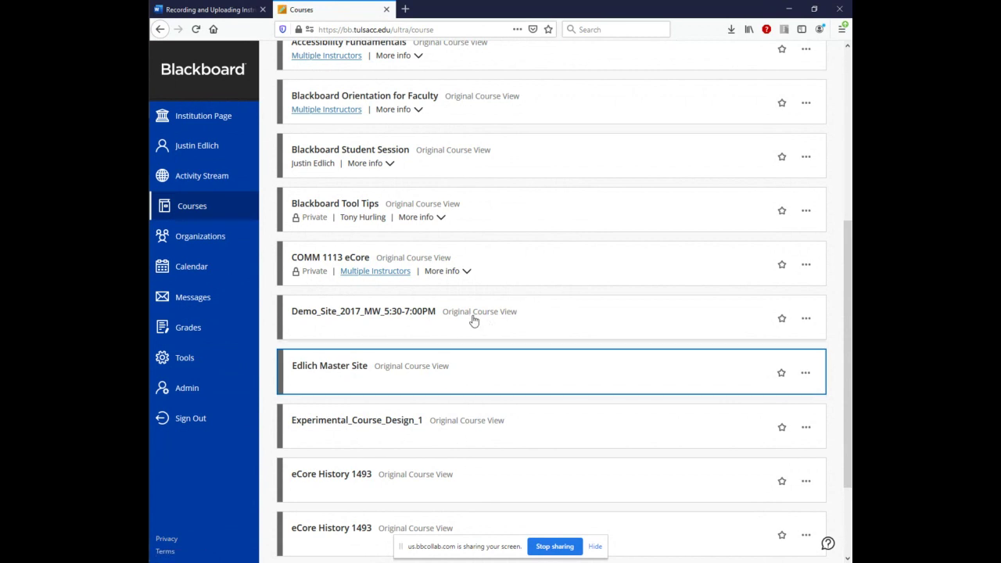
pyautogui.click(344, 364)
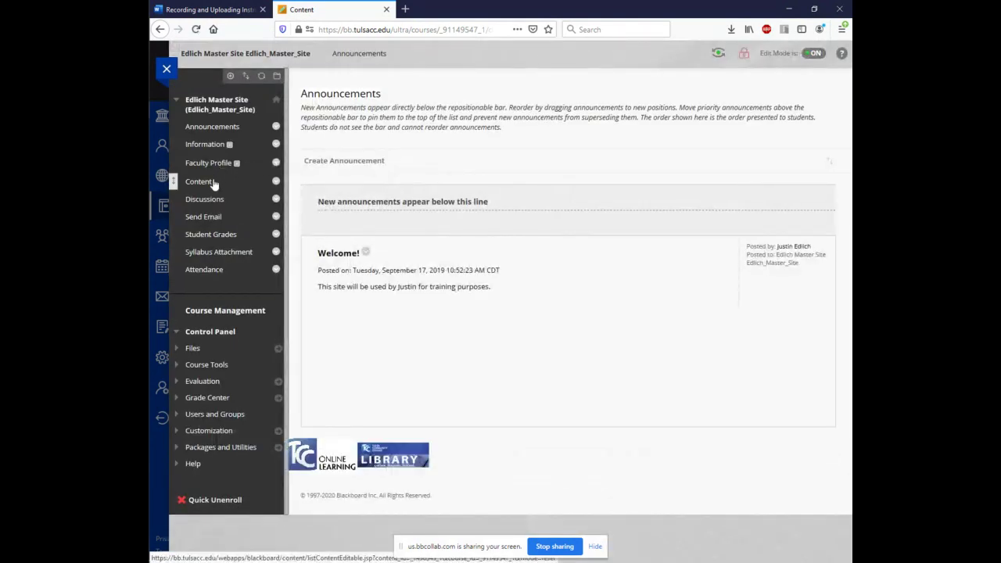
# - In Content, add a Kaltura Media mashup and embed the Test recording from My Media
pyautogui.click(223, 182)
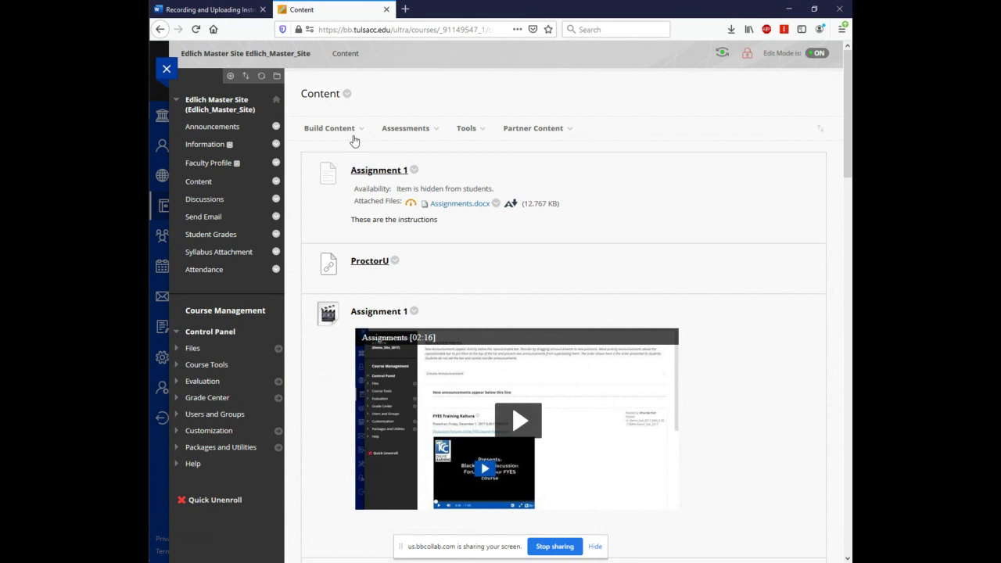
pyautogui.click(354, 132)
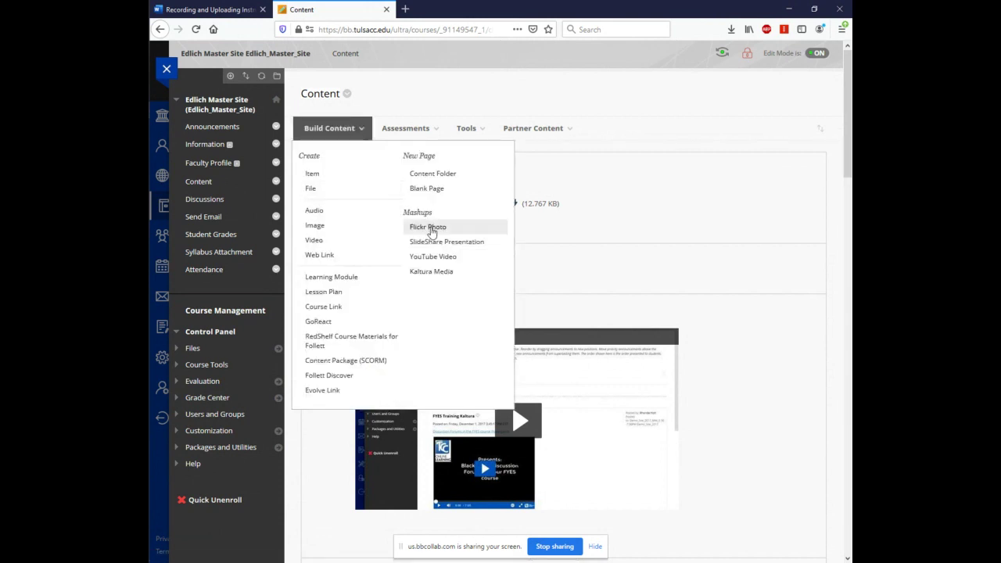
pyautogui.click(431, 272)
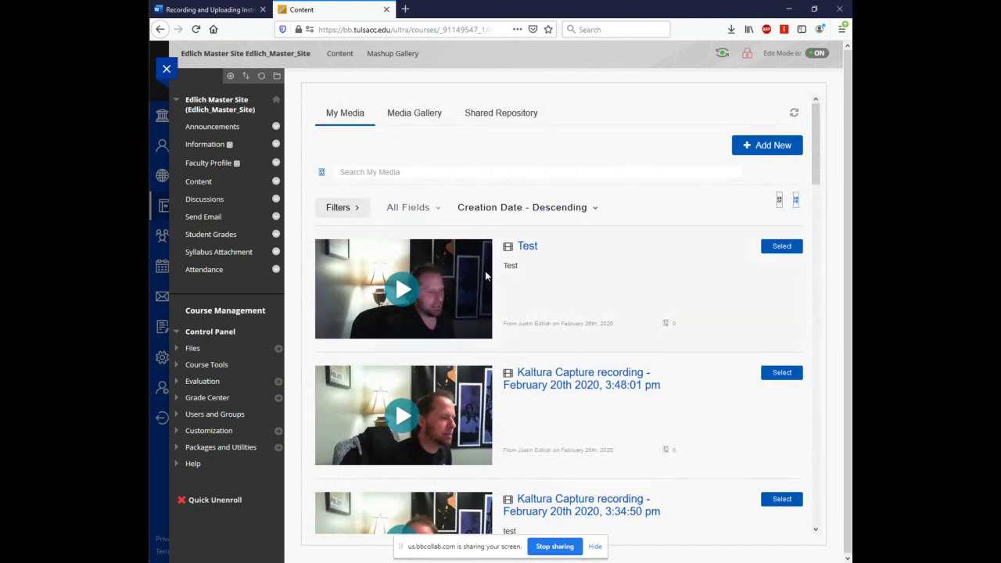
pyautogui.click(782, 247)
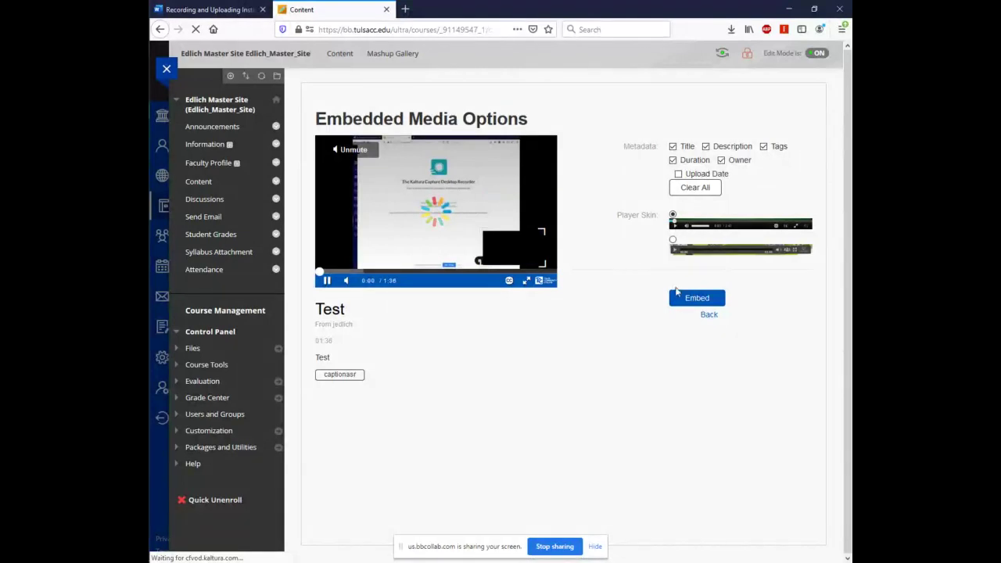
pyautogui.click(687, 298)
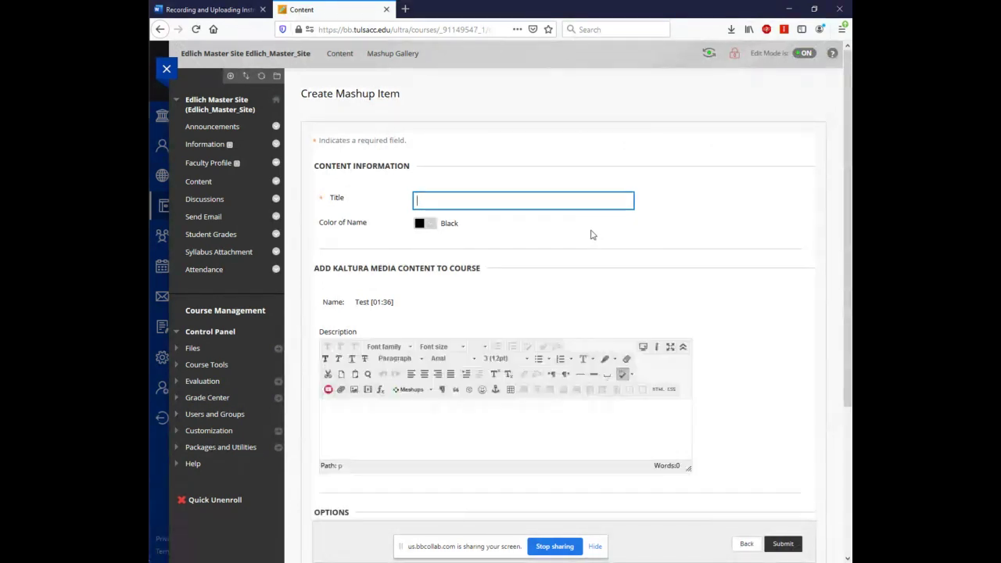
# - Title the mashup item ToolTips and set Display After to 02/26/2020
pyautogui.write('ToolTips')
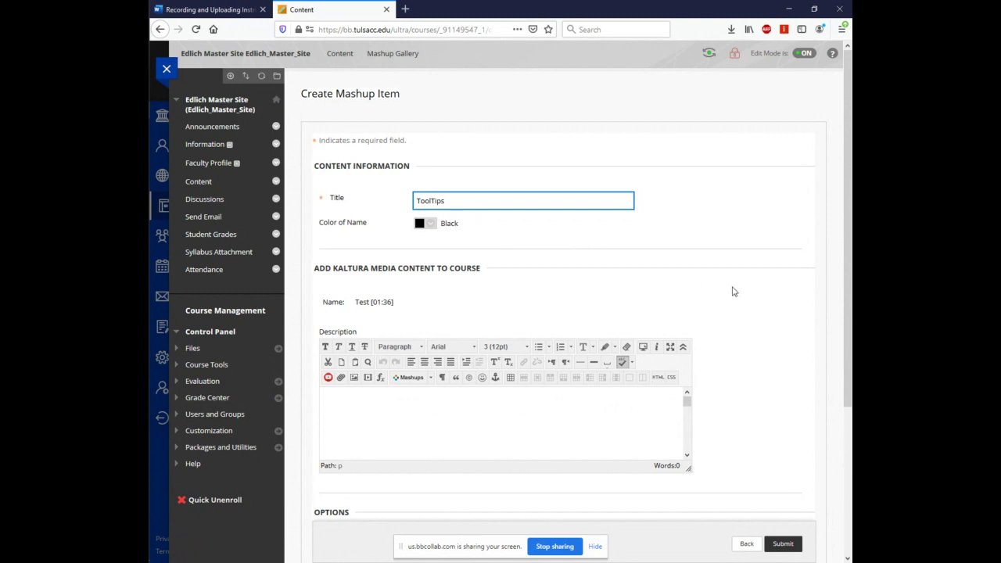
pyautogui.scroll(-4, 731, 290)
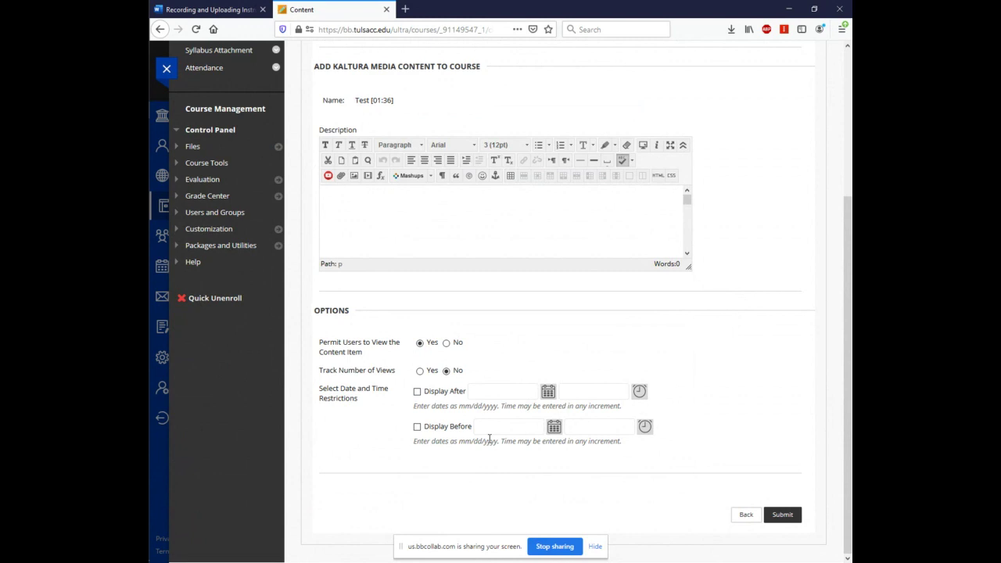
pyautogui.click(548, 391)
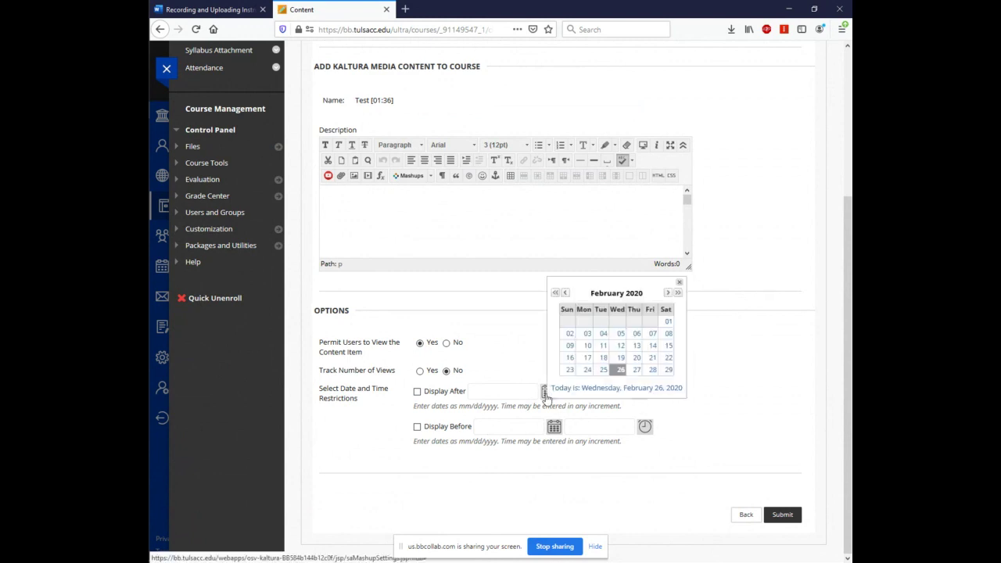
pyautogui.click(619, 370)
pyautogui.click(547, 391)
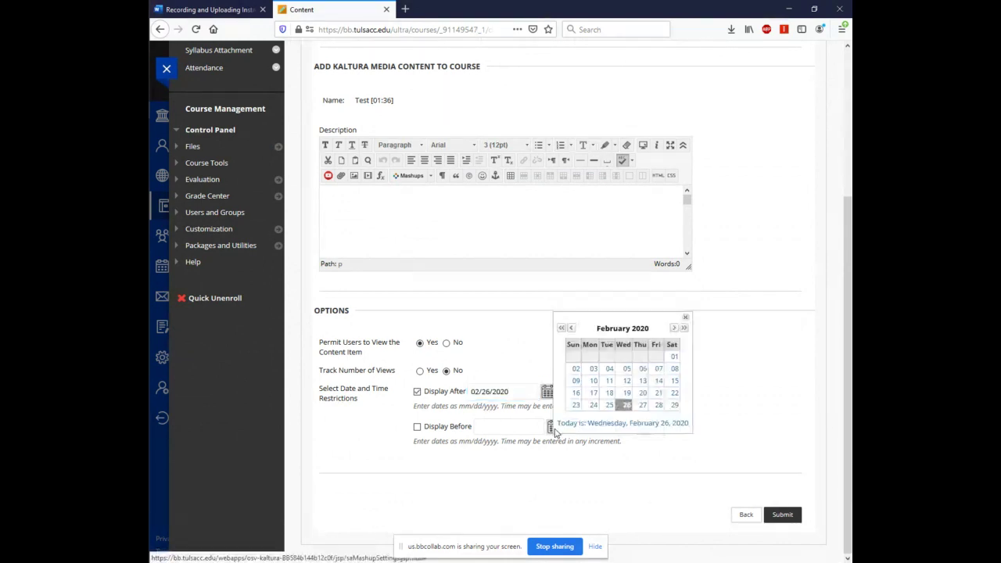
pyautogui.click(671, 330)
# - Set Display Before to 03/31/2020 and submit the ToolTips item
pyautogui.click(554, 427)
pyautogui.click(674, 329)
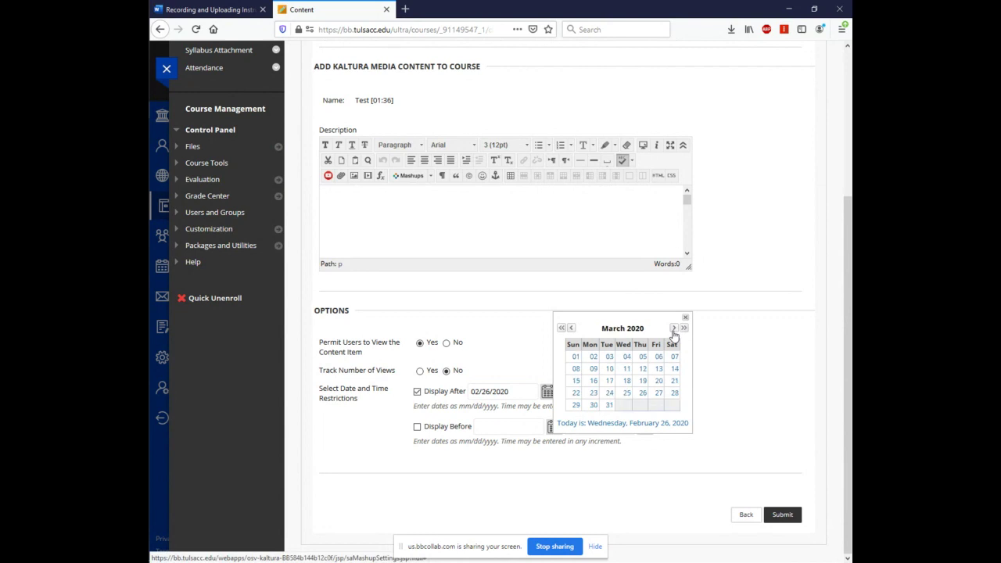
pyautogui.click(609, 406)
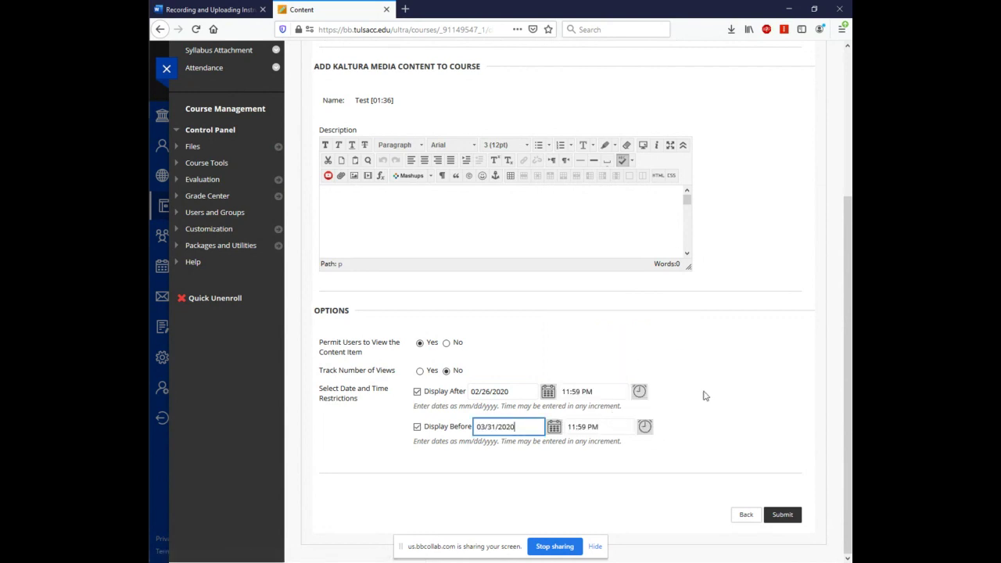
pyautogui.click(782, 515)
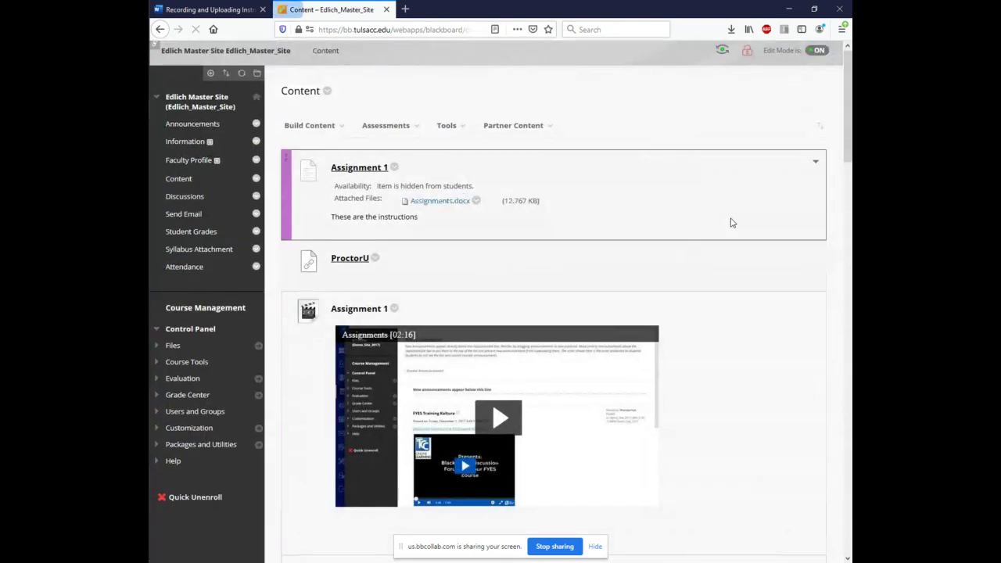
# - Confirm the ToolTips video item is listed in Content, then open Build Content's options
pyautogui.scroll(-15, 729, 215)
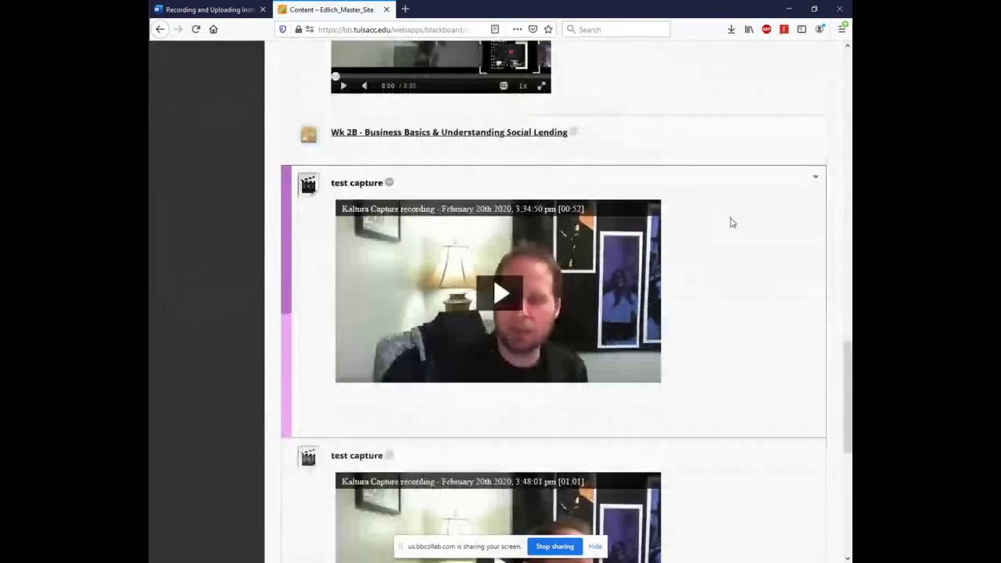
pyautogui.scroll(-6, 731, 223)
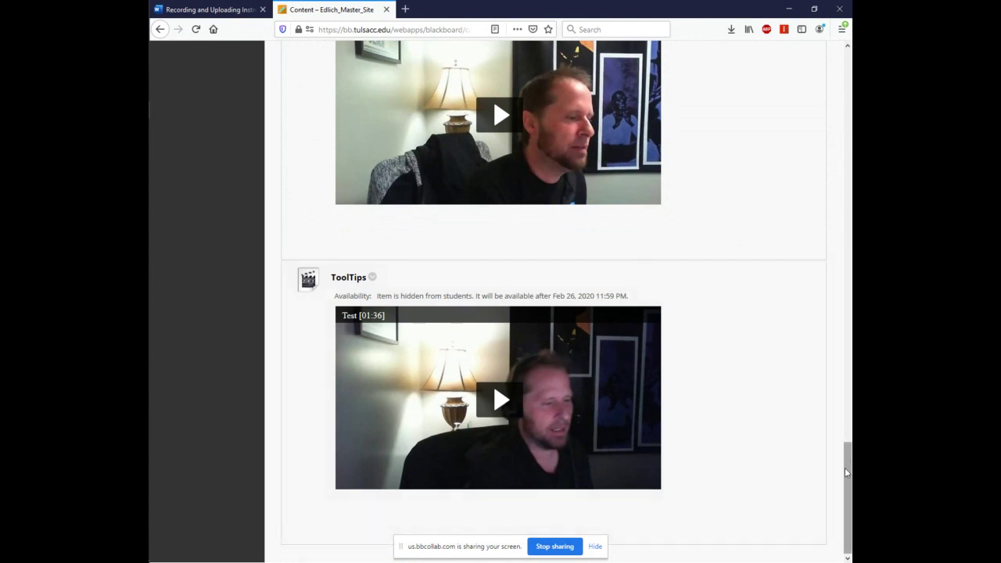
pyautogui.moveTo(847, 469); pyautogui.dragTo(846, 289)
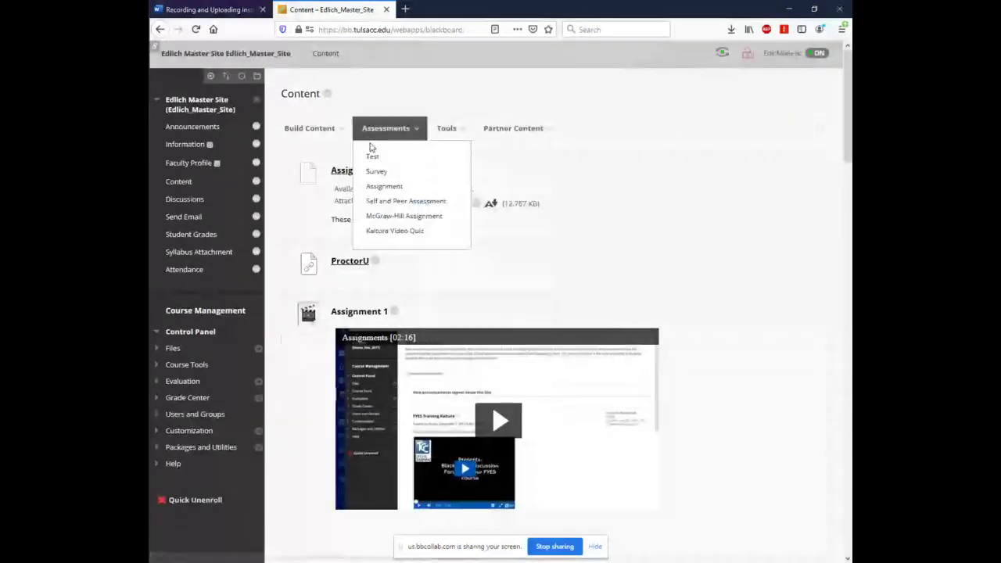
pyautogui.click(310, 128)
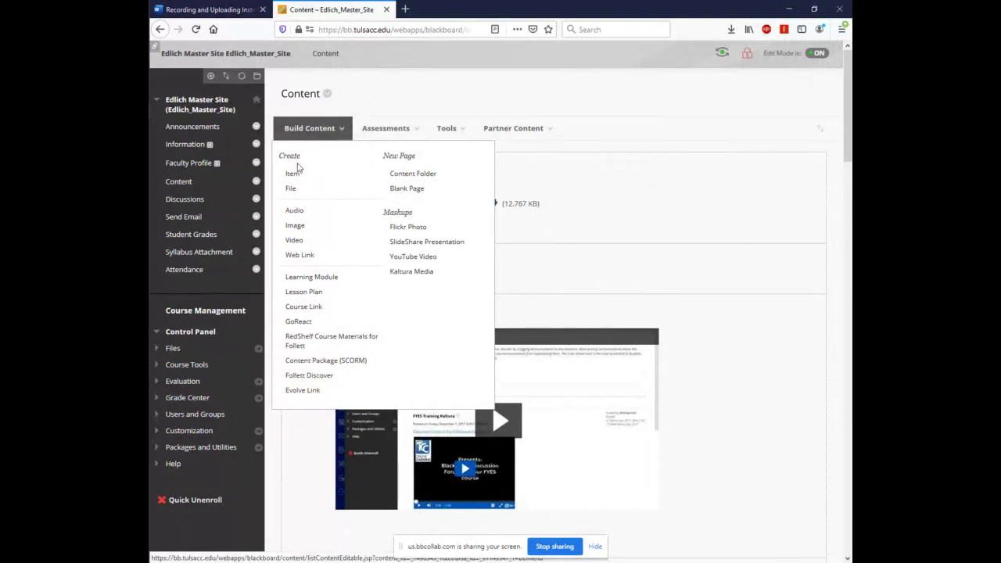
# - Start a new content Item named 'Tips'
pyautogui.click(293, 173)
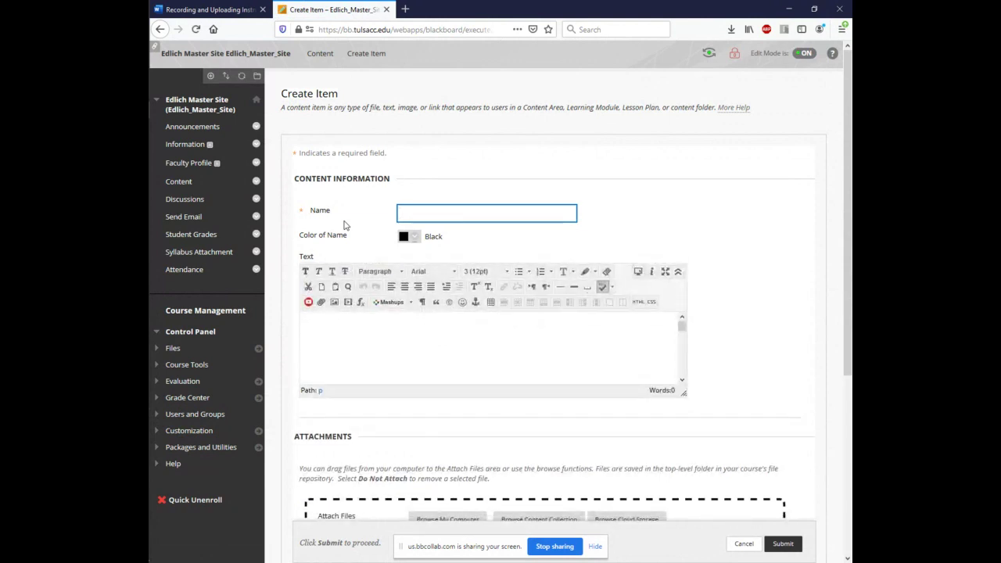
pyautogui.write('Tips')
pyautogui.click(351, 346)
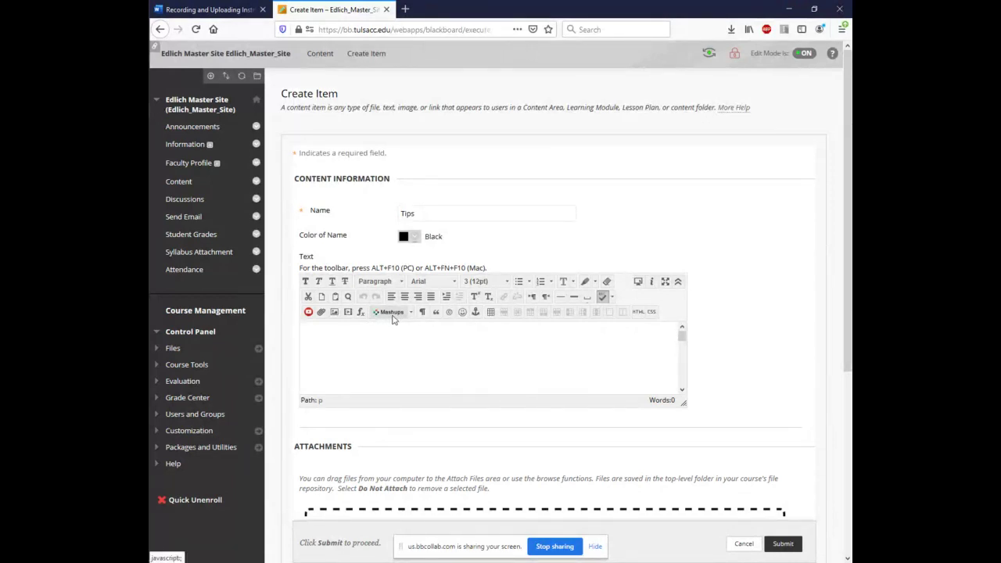
# - Try embedding the 2:30:29 Kaltura recording, then dismiss the download prompt and media picker
pyautogui.click(391, 312)
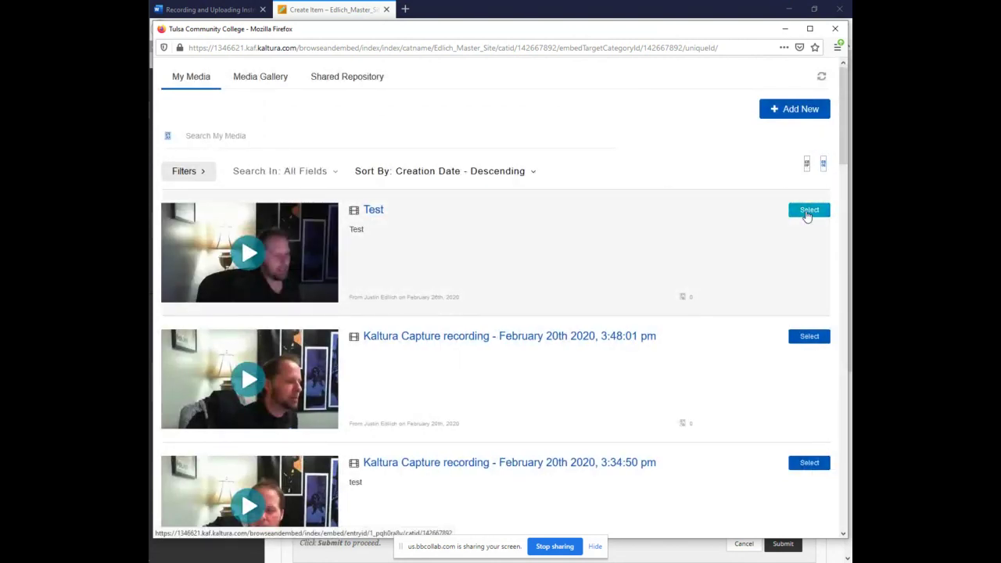
pyautogui.scroll(-3, 789, 302)
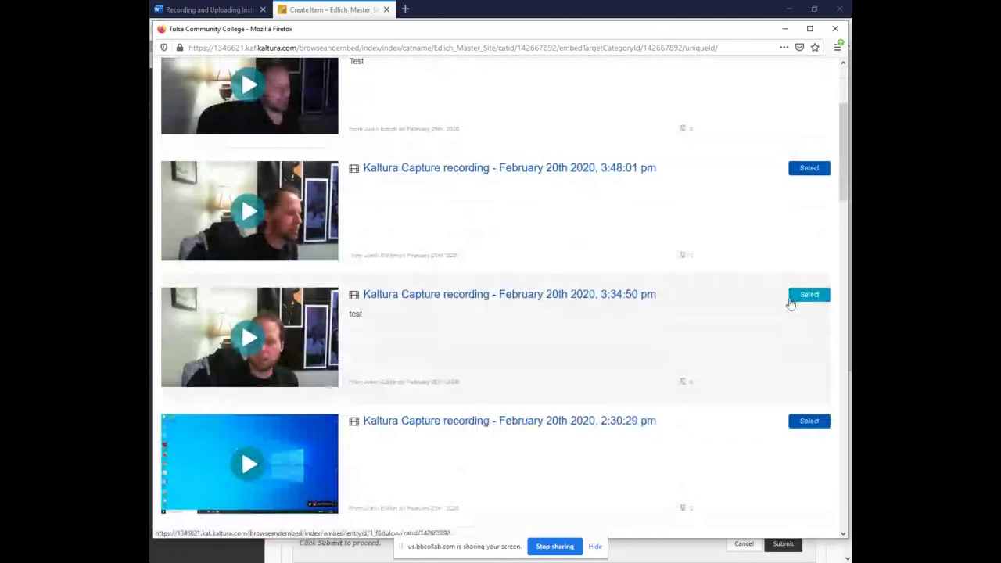
pyautogui.click(808, 424)
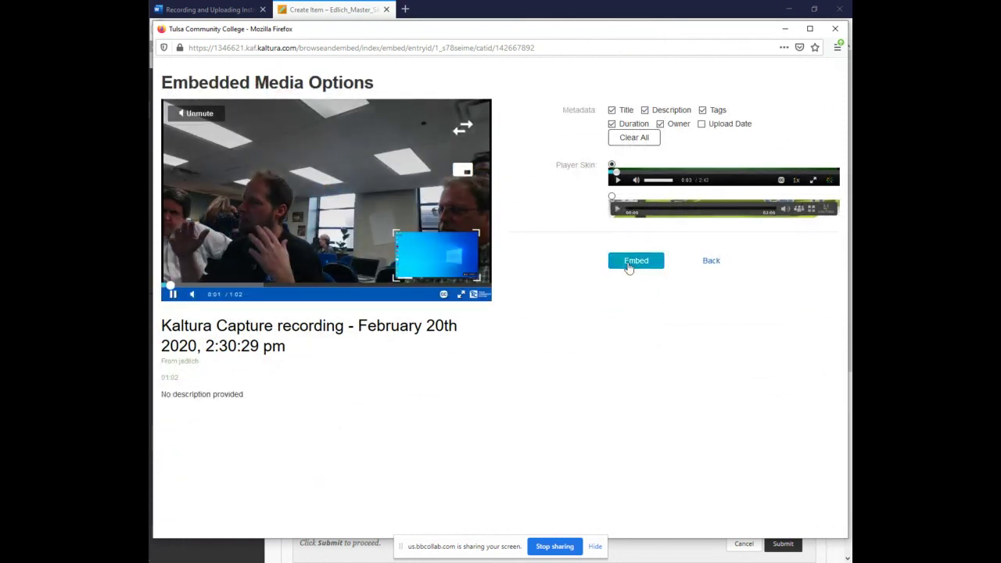
pyautogui.click(628, 267)
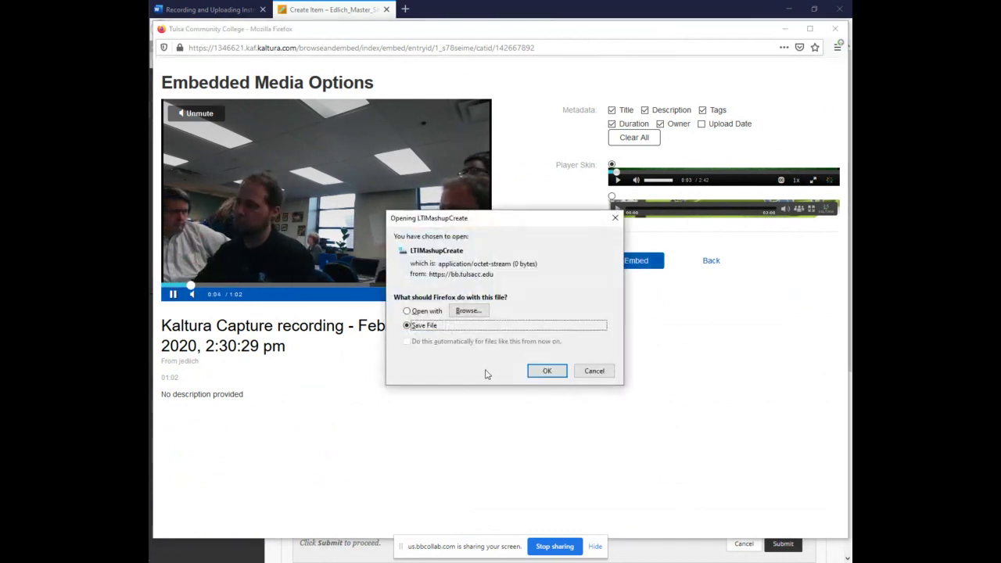
pyautogui.click(595, 371)
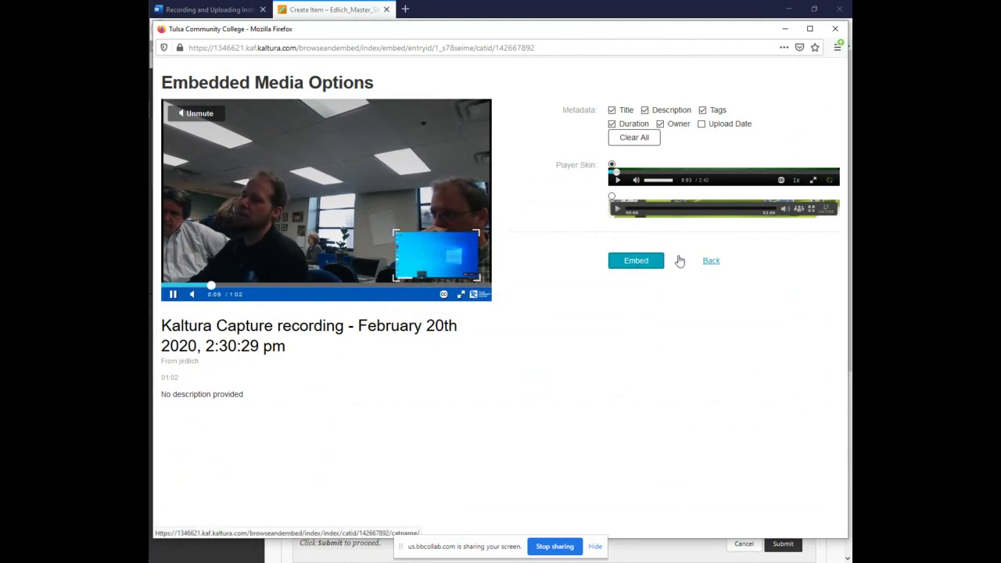
pyautogui.click(834, 31)
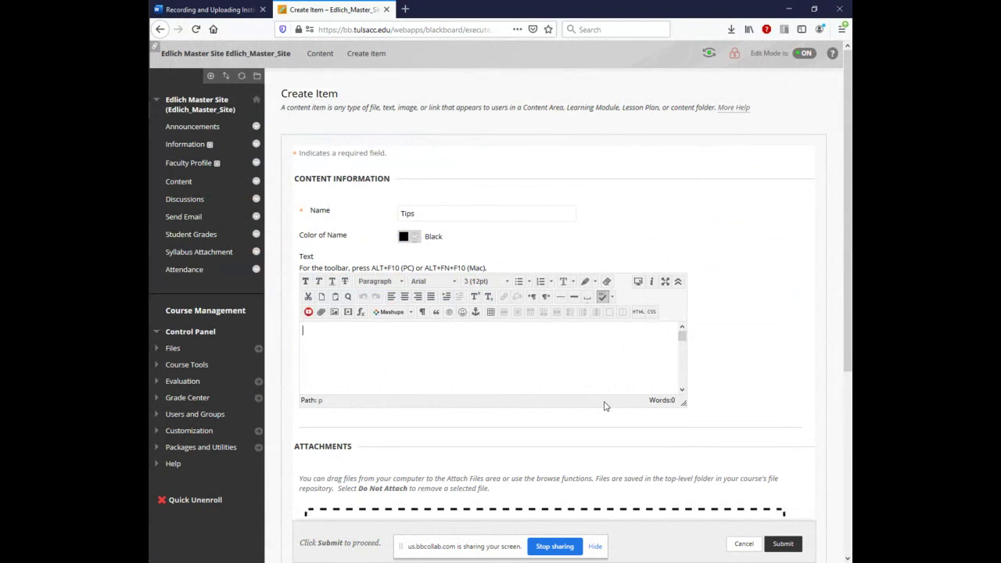
# - Cancel the Tips item and scroll Content to confirm ToolTips is still listed
pyautogui.click(742, 547)
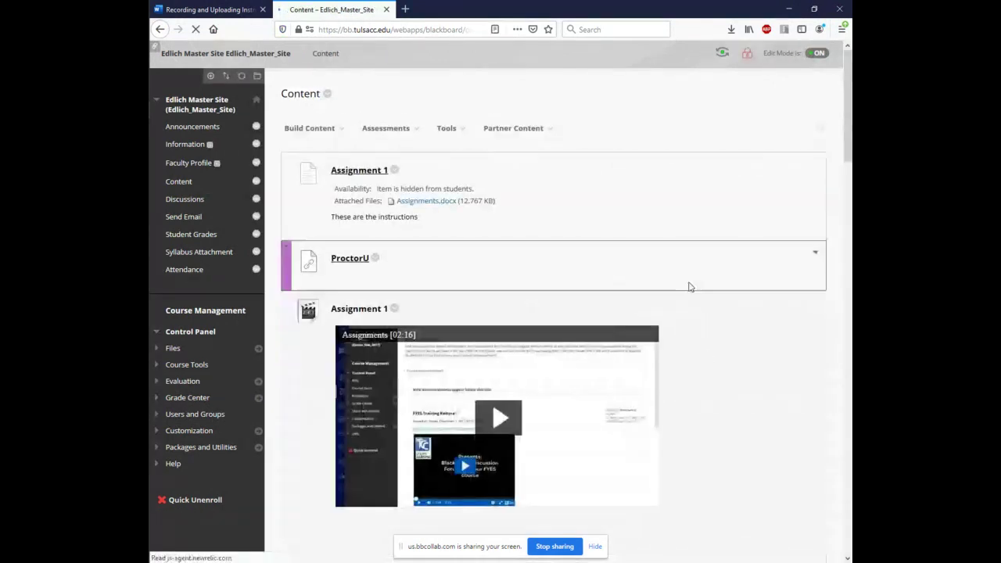
pyautogui.scroll(-5, 733, 234)
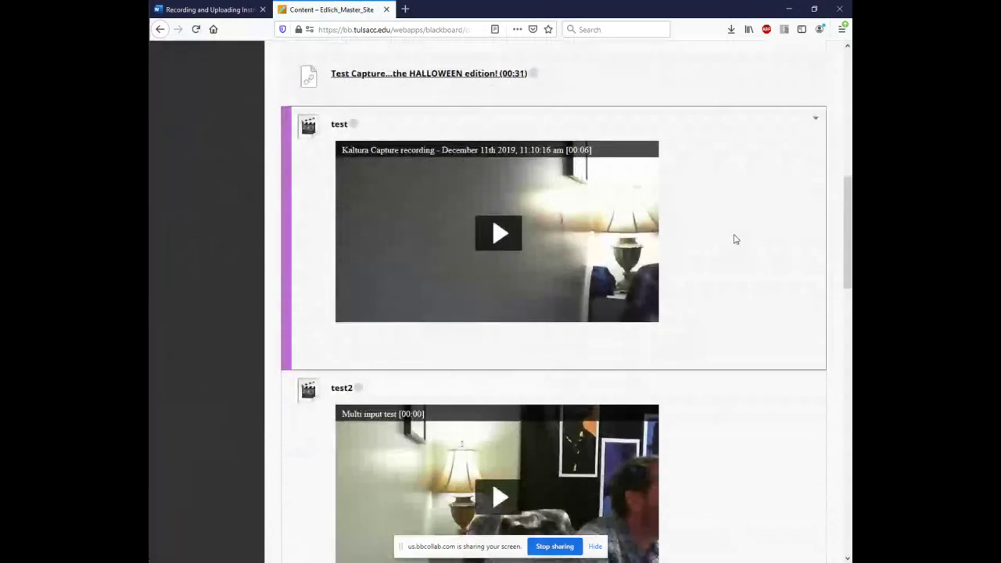
pyautogui.scroll(-3, 734, 239)
pyautogui.scroll(-10, 733, 239)
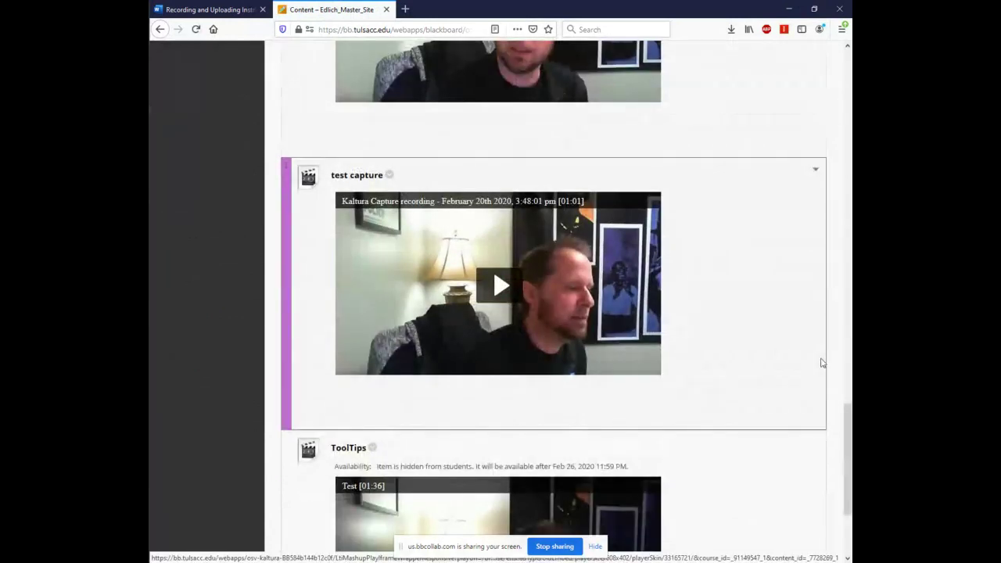
pyautogui.scroll(-2, 784, 351)
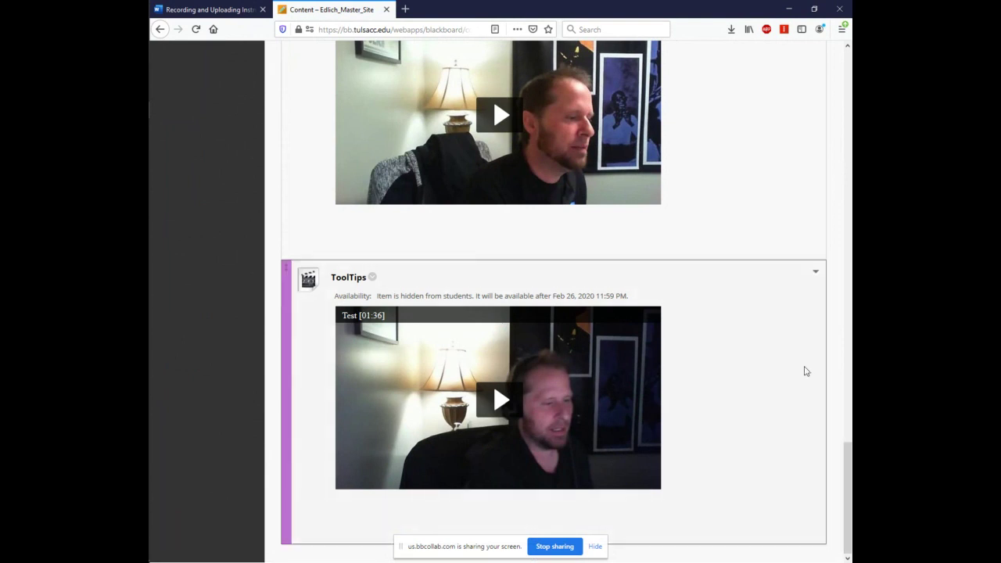
pyautogui.moveTo(843, 476); pyautogui.dragTo(844, 86)
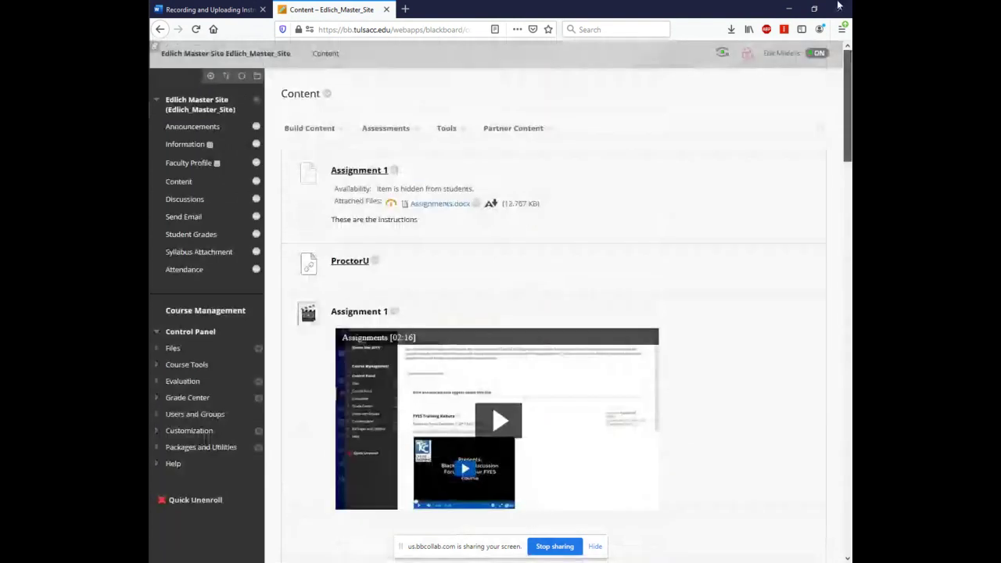